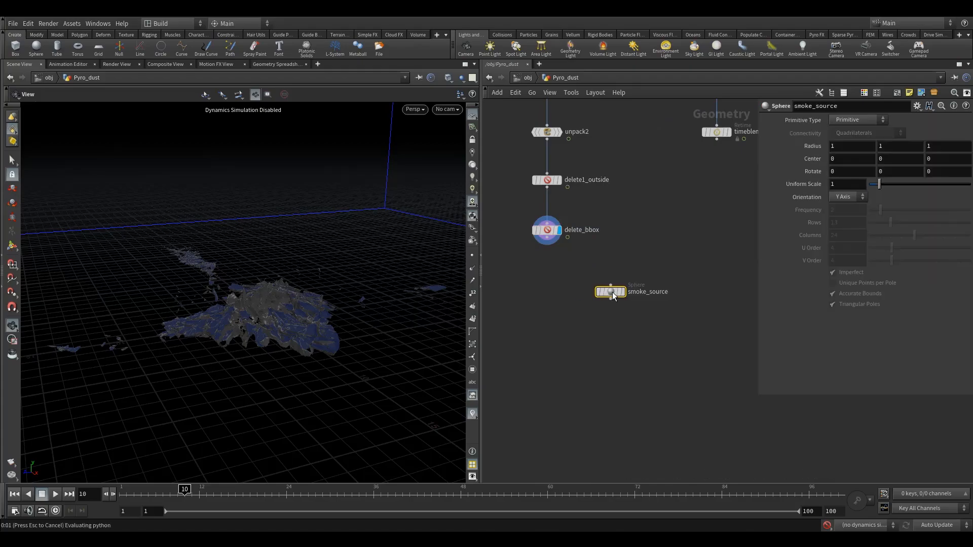
- Set the display flag on the smoke_source sphere node to view it in the viewport
middle_click_drag(699, 247, 674, 306)
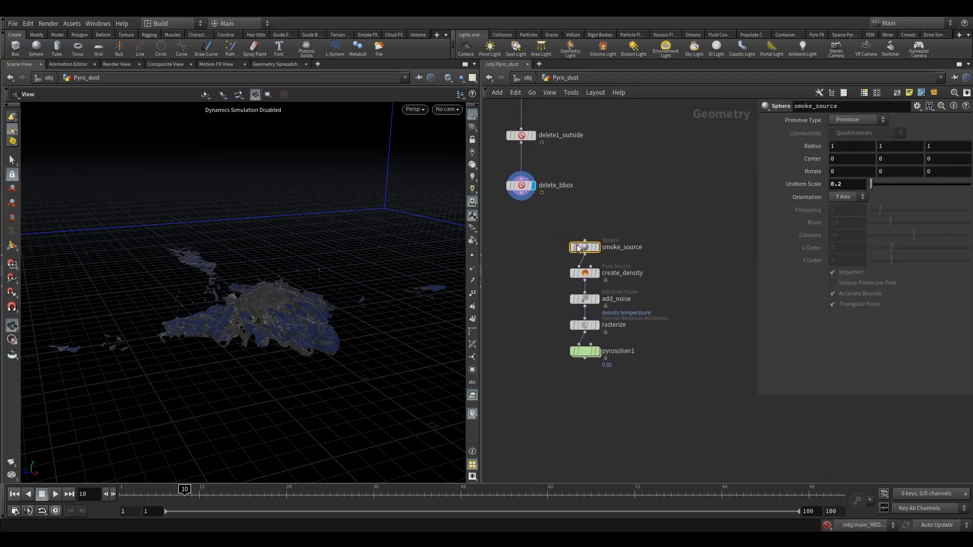
middle_click_drag(637, 213, 619, 312)
scroll(620, 294, "down", 6)
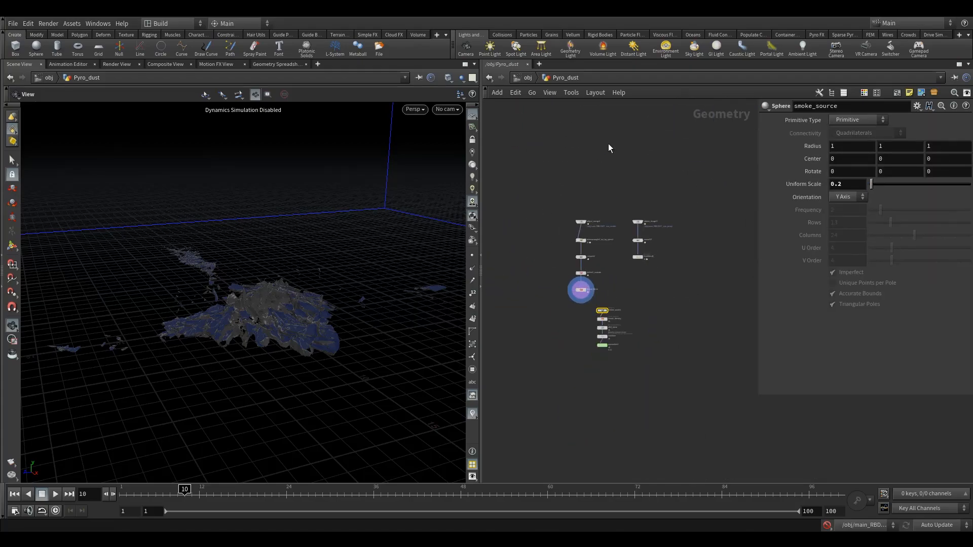
scroll(614, 277, "up", 3)
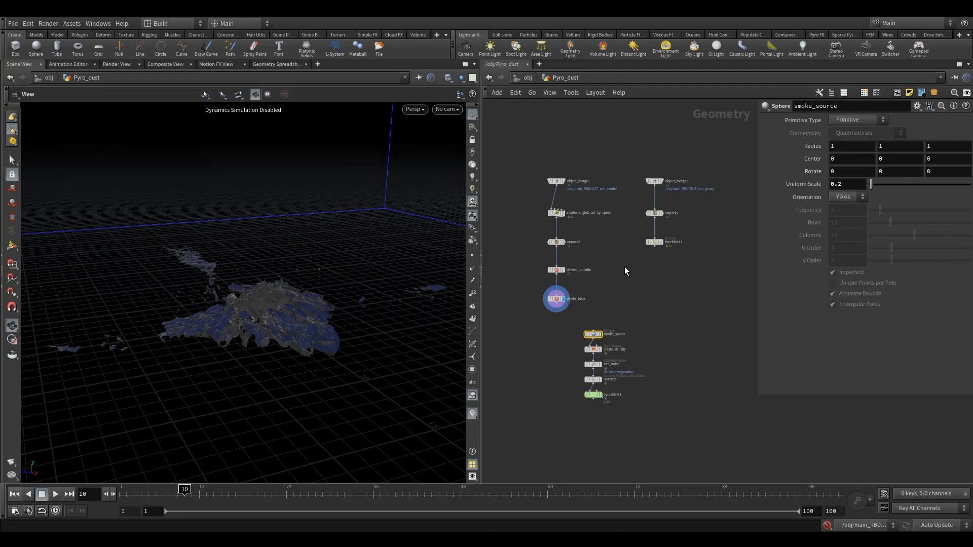
middle_click_drag(616, 310, 620, 281)
scroll(566, 316, "up", 2)
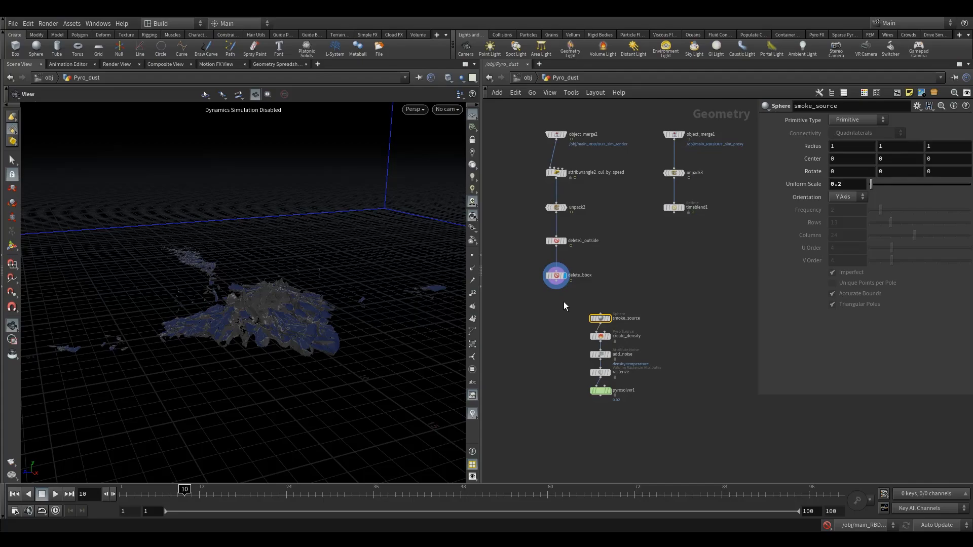
scroll(566, 312, "up", 1)
scroll(566, 312, "down", 1)
middle_click_drag(589, 304, 580, 332)
scroll(579, 345, "up", 1)
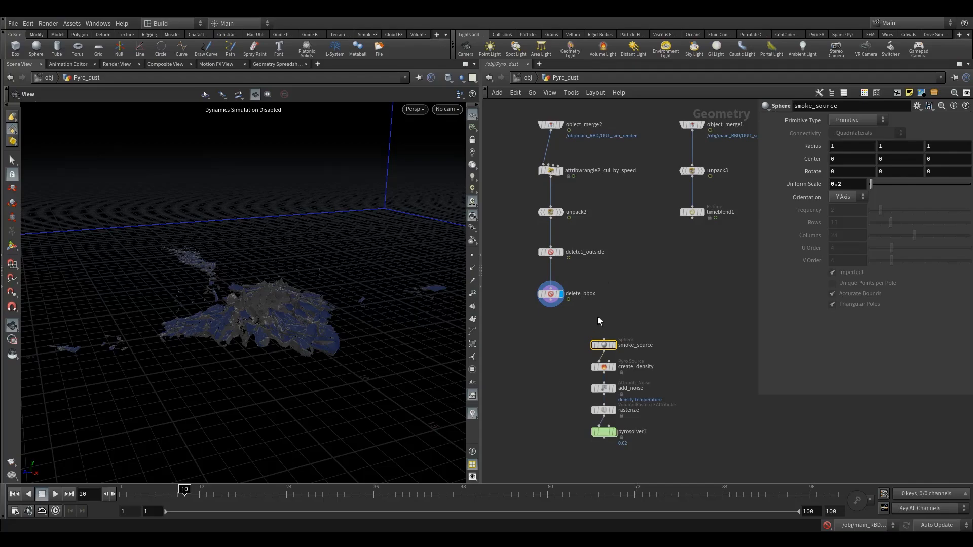
scroll(591, 326, "up", 1)
middle_click_drag(592, 327, 621, 276)
left_click(641, 297)
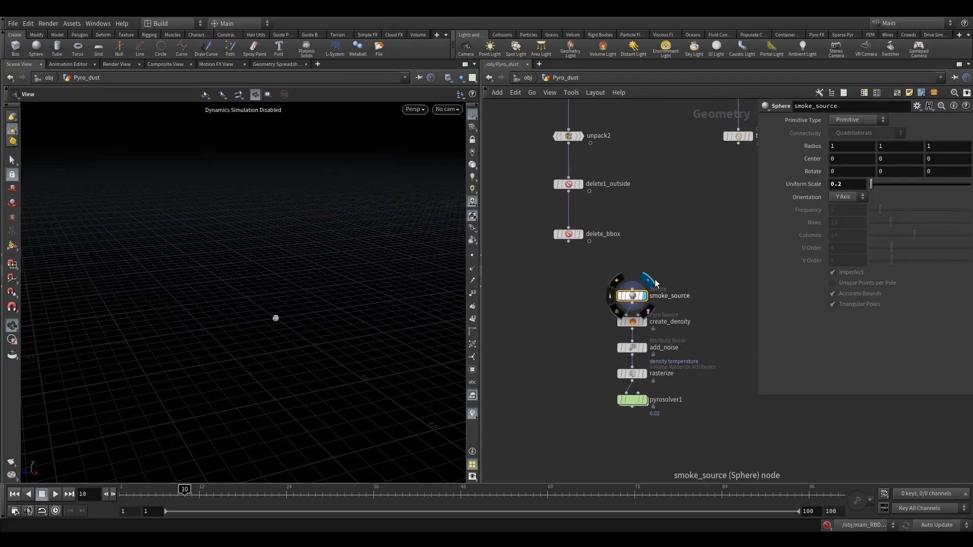
right_click_drag(277, 333, 632, 233)
left_click_drag(271, 305, 300, 336)
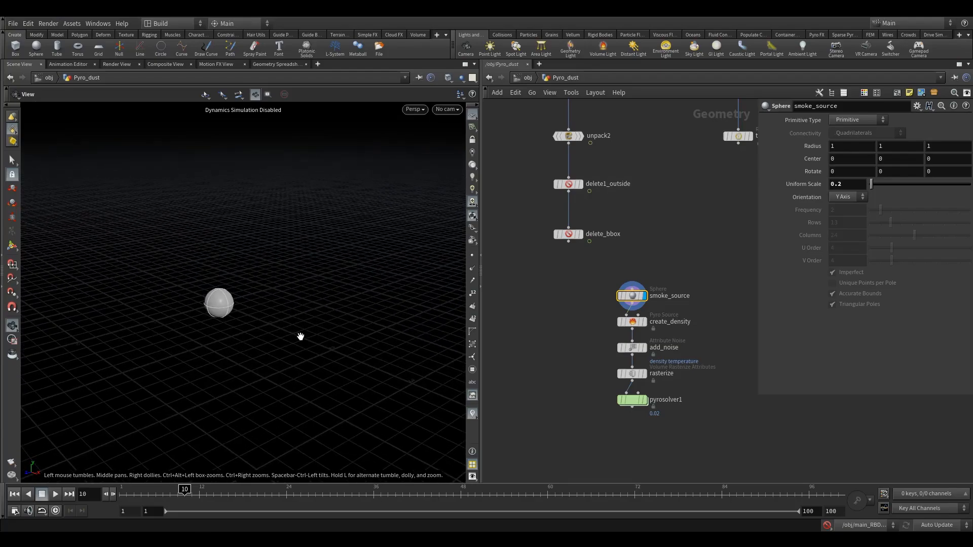
- Display the create_density Pyro Source node's output in the viewport
scroll(636, 315, "up", 2)
left_click(645, 323)
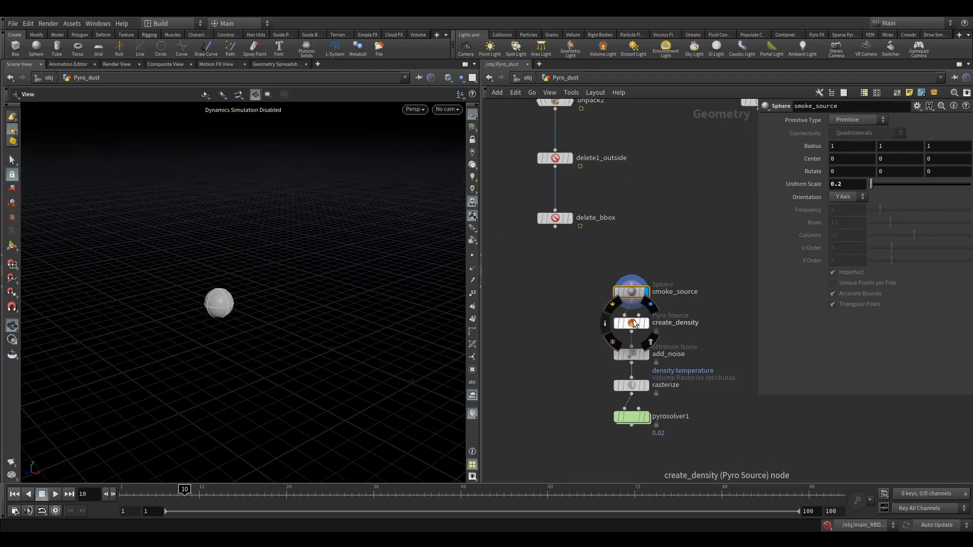
left_click(631, 323)
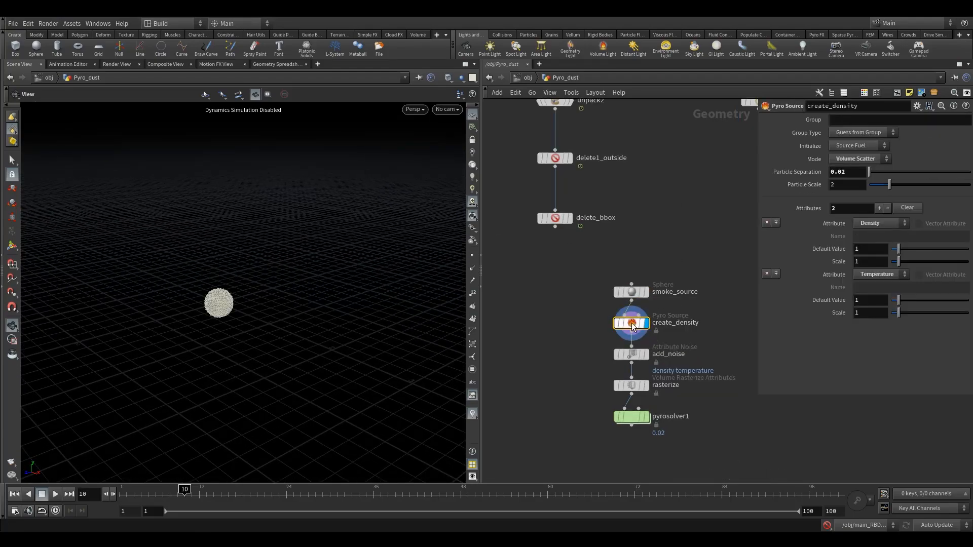
left_click_drag(217, 304, 237, 292)
right_click_drag(237, 293, 328, 306)
left_click_drag(328, 307, 233, 326)
right_click_drag(232, 326, 257, 329)
left_click_drag(257, 328, 391, 343)
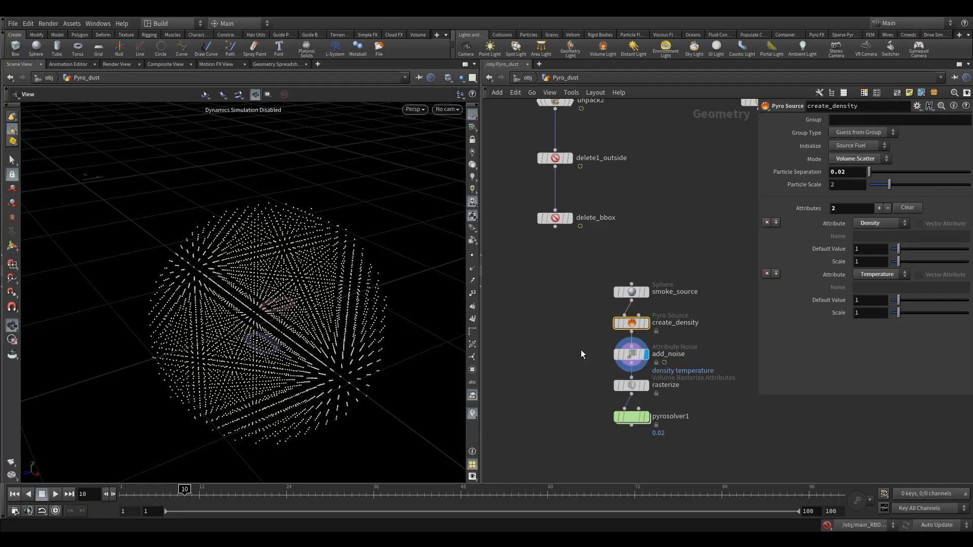
- Step the display flag through add_noise, rasterize and pyrosolver1 to inspect each stage
left_click(632, 354)
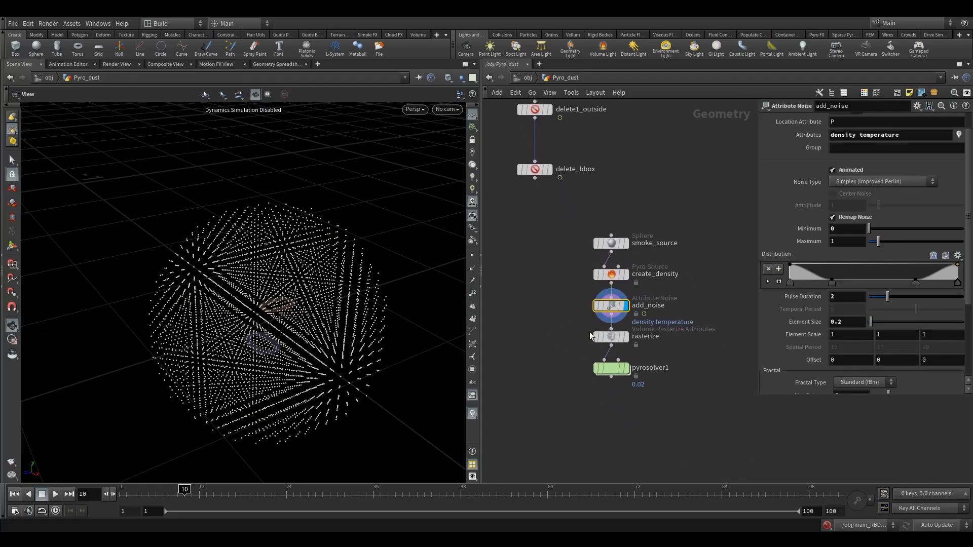
left_click(633, 328)
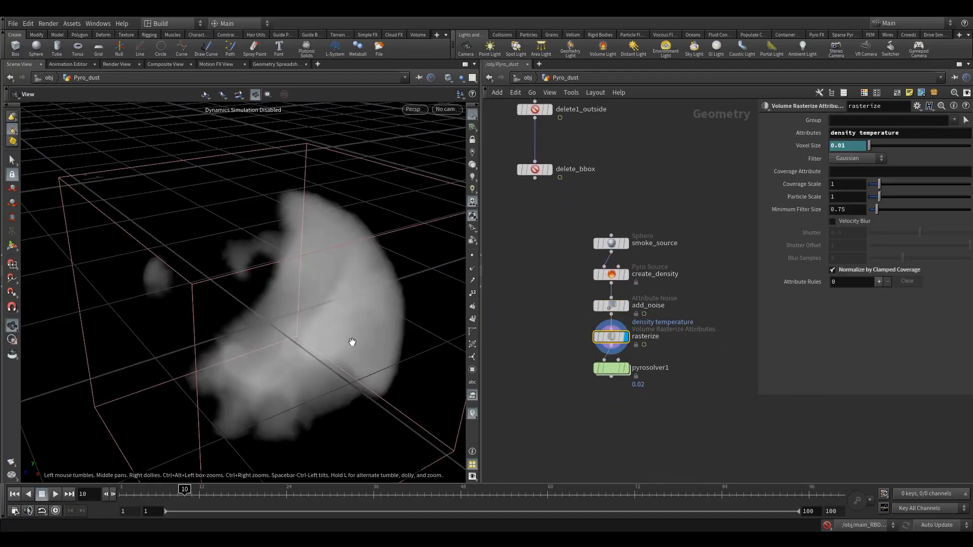
left_click_drag(352, 342, 319, 345)
scroll(308, 363, "down", 5)
scroll(372, 361, "up", 2)
left_click(611, 369)
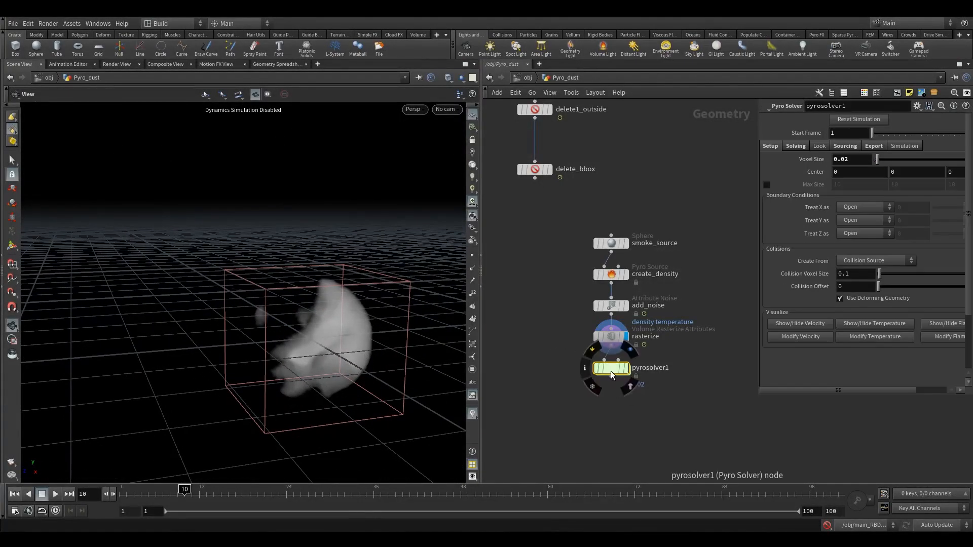
middle_click_drag(558, 314, 587, 362)
- Delete the smoke_source node and move pyrosolver1 aside
left_click(645, 320)
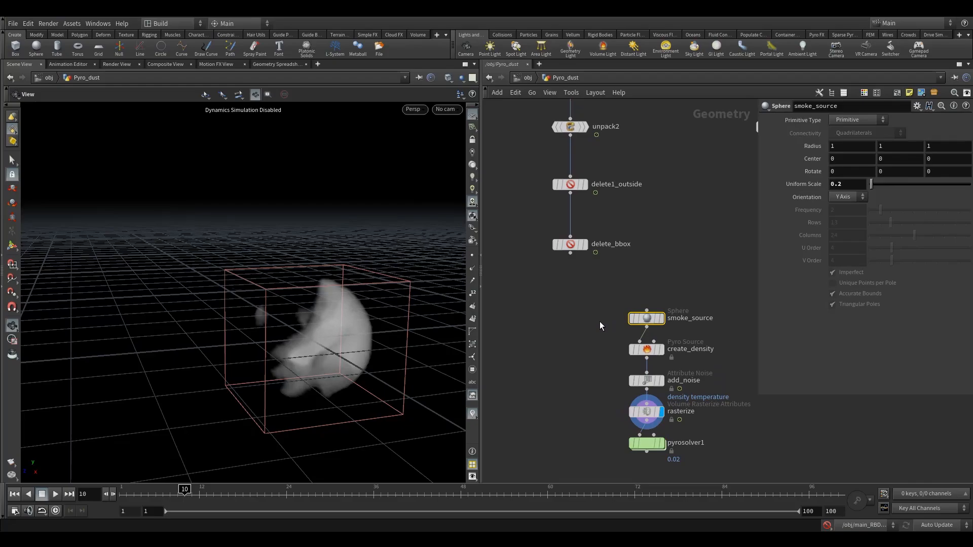
key("Delete")
middle_click_drag(654, 451, 632, 380)
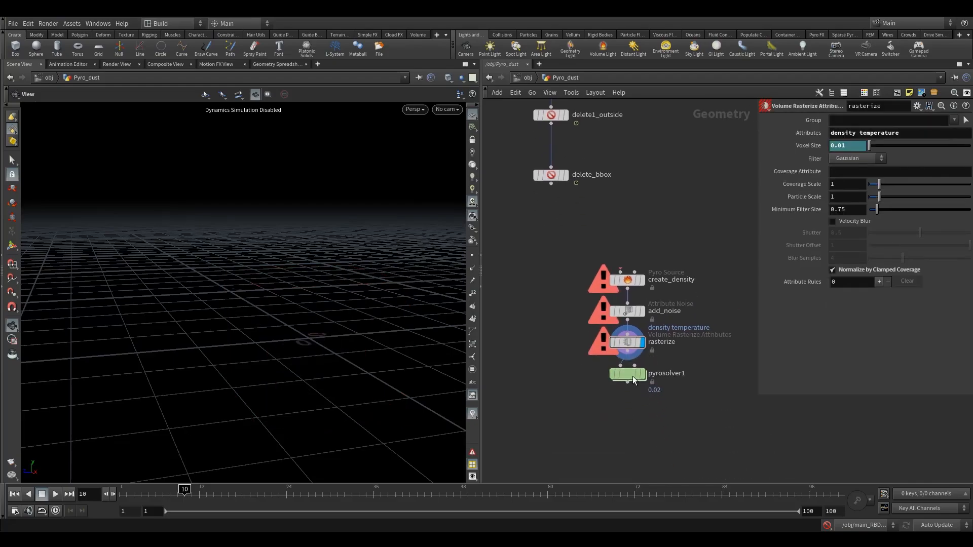
left_click_drag(632, 379, 676, 414)
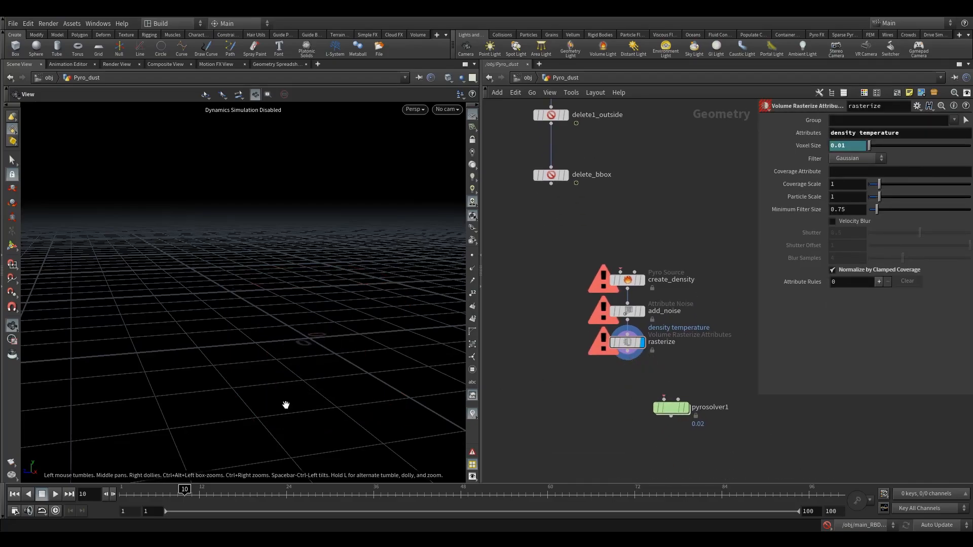
middle_click_drag(561, 231, 556, 254)
- Add a Time Shift node below delete_bbox and wire delete_bbox into it
key("Tab")
type("ti")
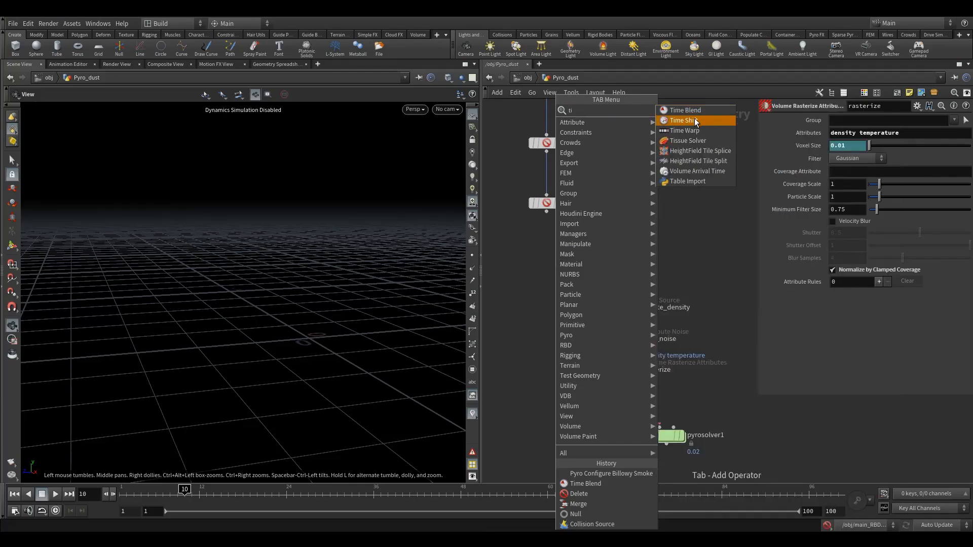
left_click(694, 120)
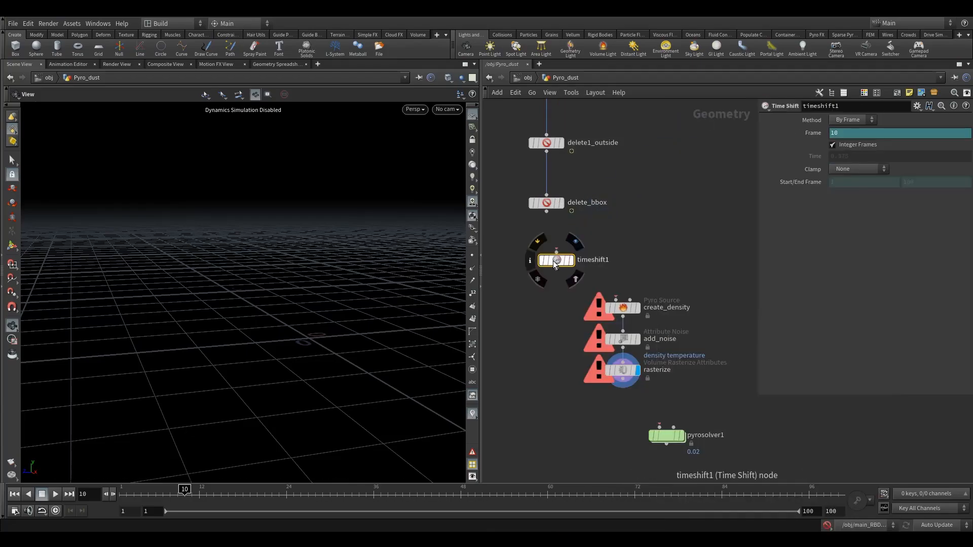
left_click(522, 251)
middle_click_drag(529, 227, 569, 234)
left_click_drag(587, 220, 525, 251)
left_click_drag(630, 281, 676, 419)
left_click_drag(662, 319, 586, 326)
left_click(525, 253)
- Color the timeshift1 node red
key("c")
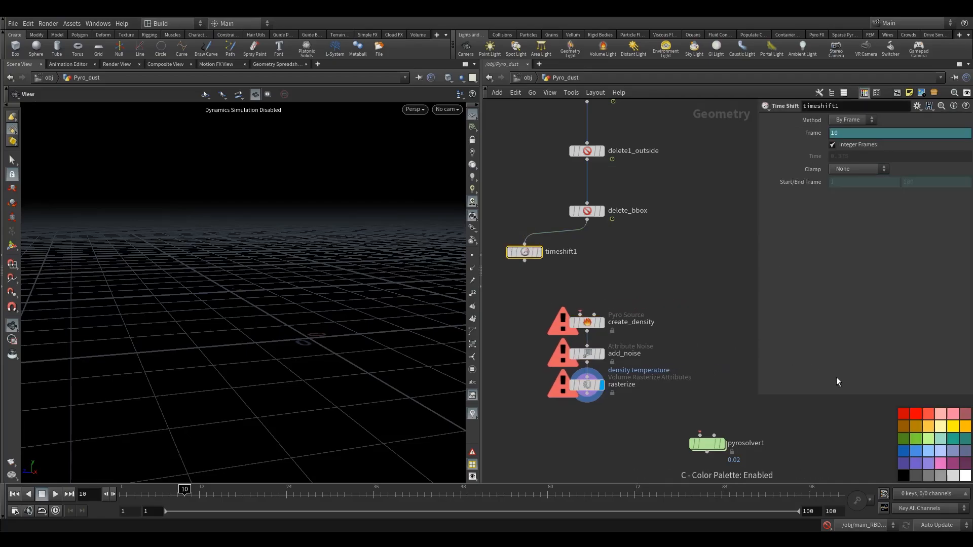
left_click(913, 414)
key("c")
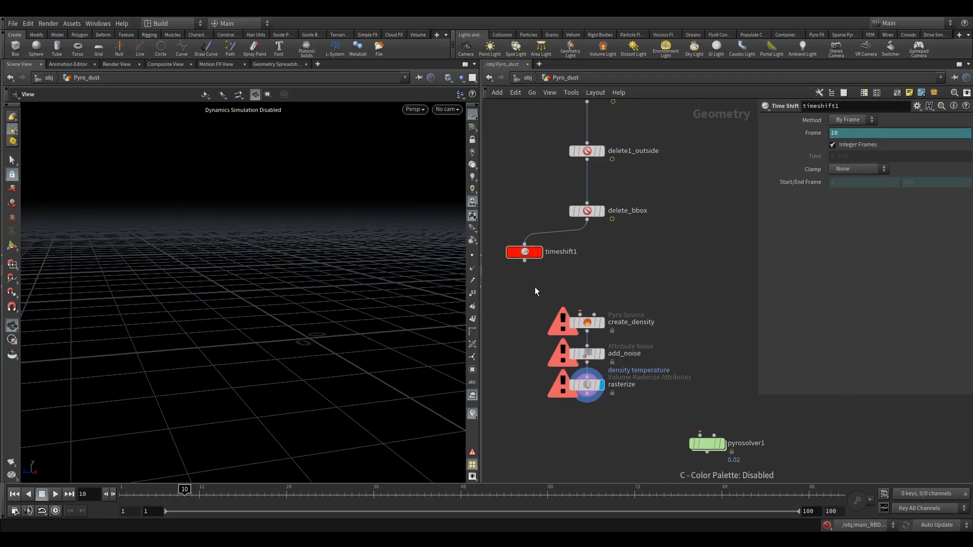
- Delete the channels on timeshift1's Frame parameter so it holds frame 10
right_click(831, 133)
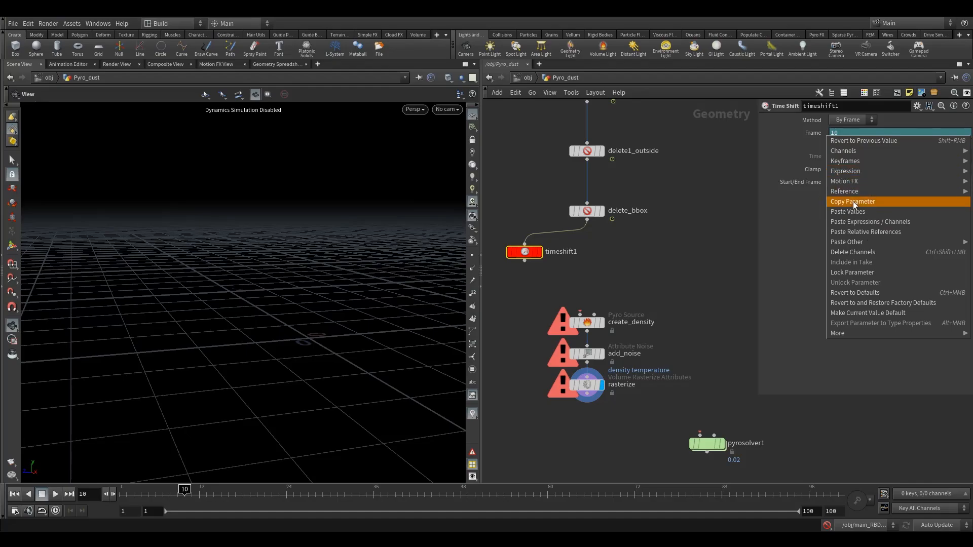
left_click(854, 252)
left_click(856, 137)
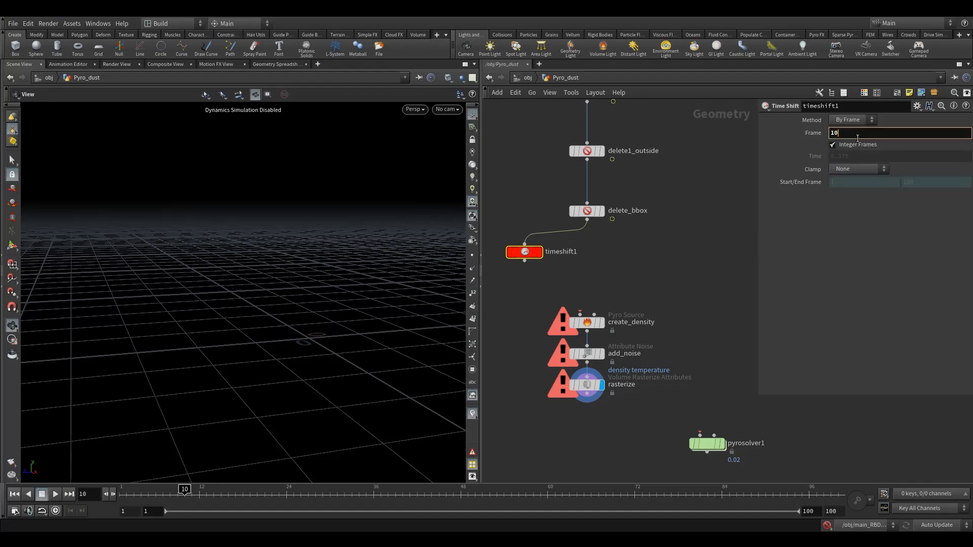
- Wire timeshift1 into create_density and move create_density up beneath it
left_click(605, 289)
left_click_drag(525, 261, 580, 304)
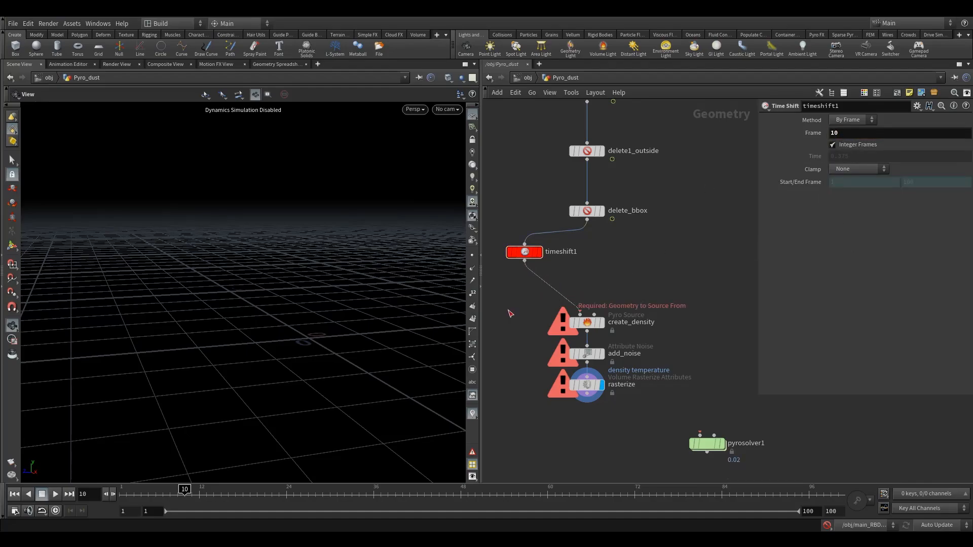
left_click(581, 325)
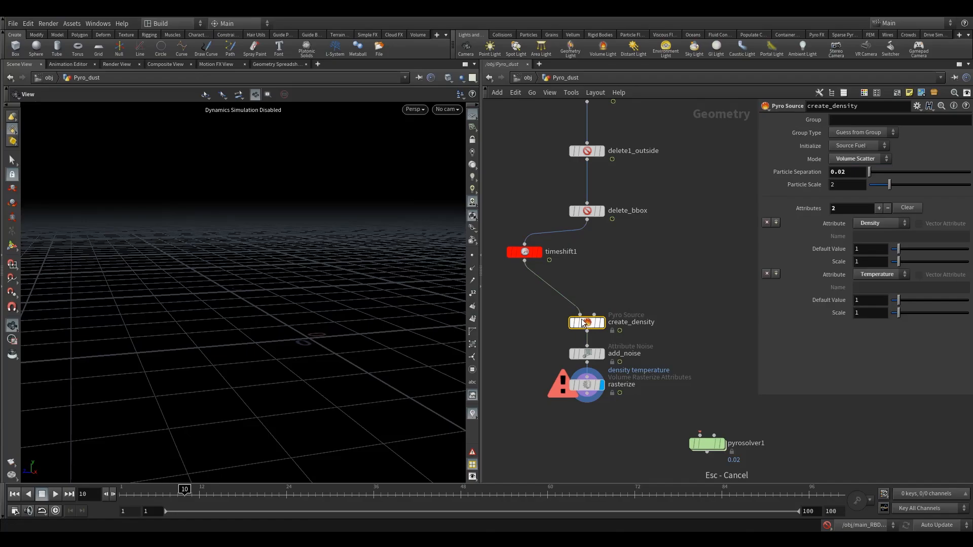
left_click_drag(580, 325, 581, 296)
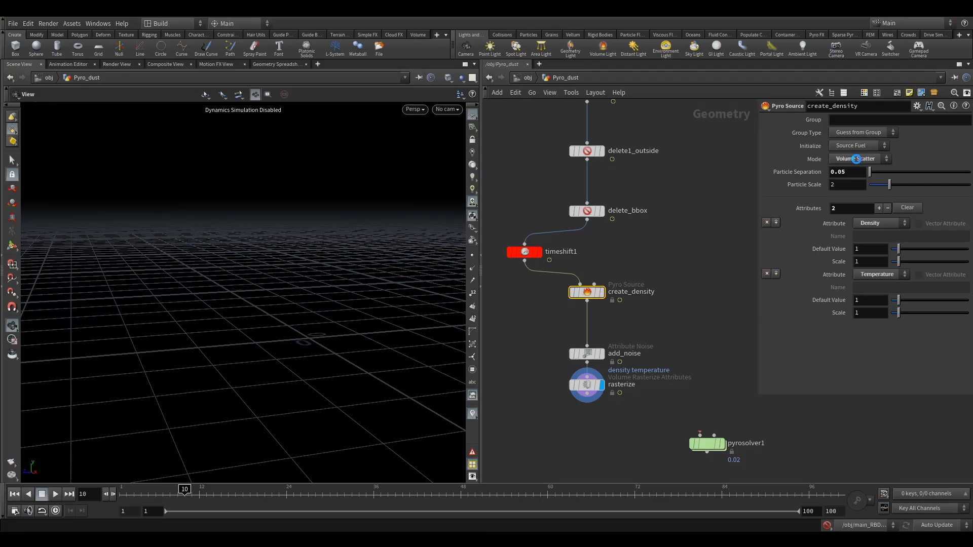
- Set create_density's Mode to Surface Scatter
left_click(856, 159)
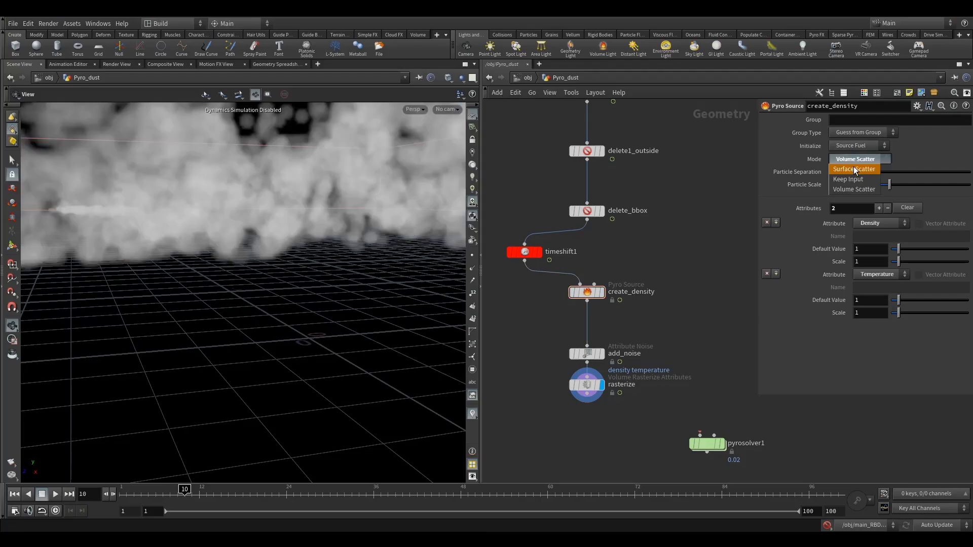
left_click(859, 172)
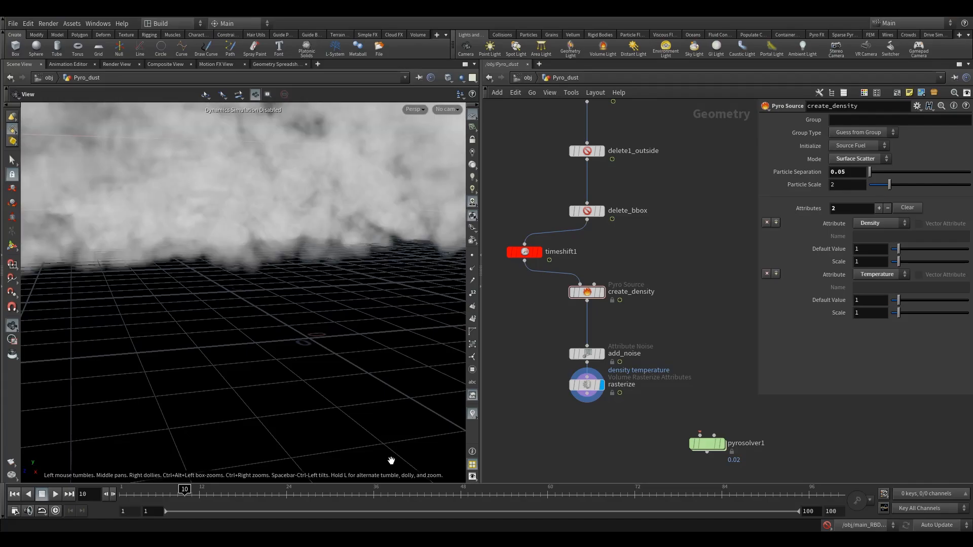
left_click(426, 540)
left_click(425, 539)
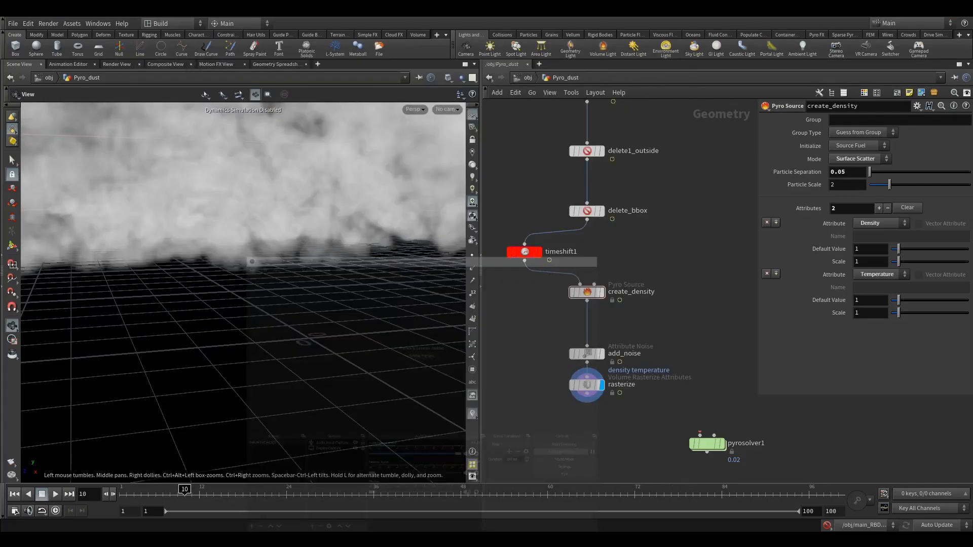
mouse_move(246, 268)
right_mouse_down()
mouse_move(247, 293)
mouse_move(282, 257)
mouse_move(188, 291)
right_mouse_up()
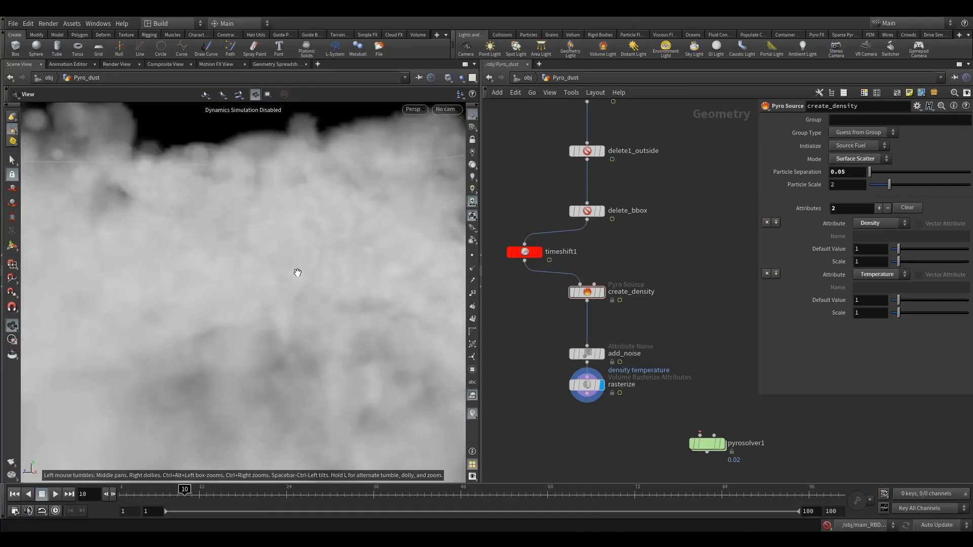
right_click_drag(298, 271, 148, 313)
right_click_drag(283, 284, 226, 303)
right_click_drag(249, 256, 239, 274)
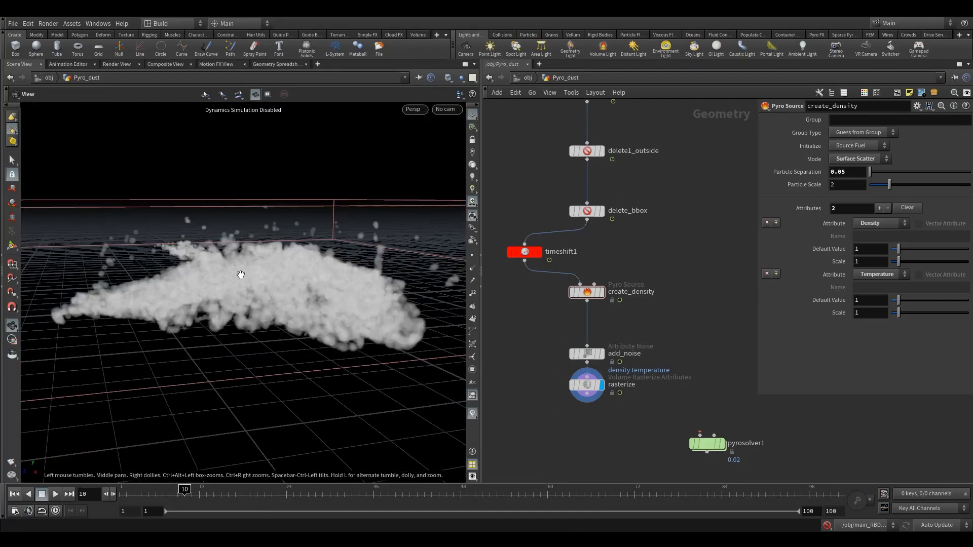
left_click_drag(243, 297, 304, 345)
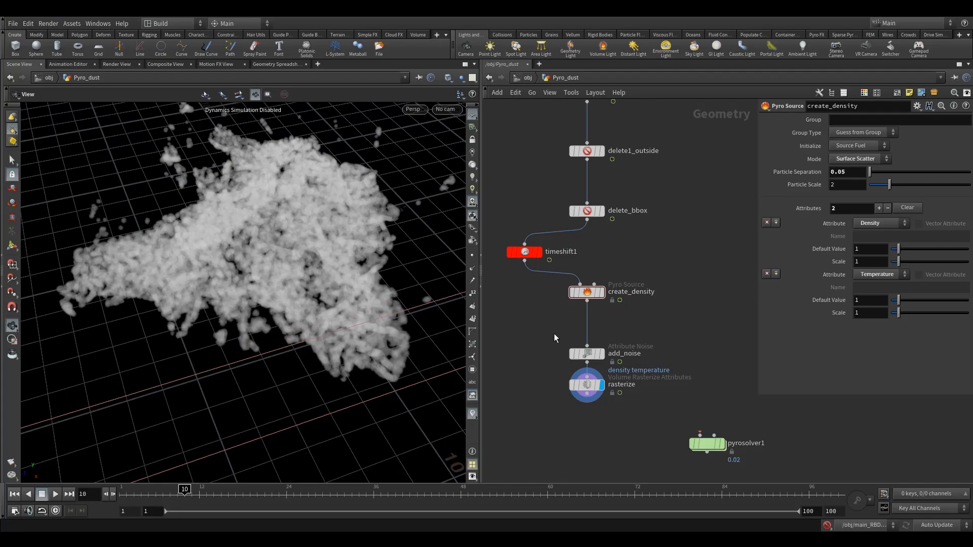
- Duplicate the add_noise node into a second Attribute Noise node above rasterize
middle_click_drag(554, 333, 568, 291)
left_click_drag(595, 344, 594, 400)
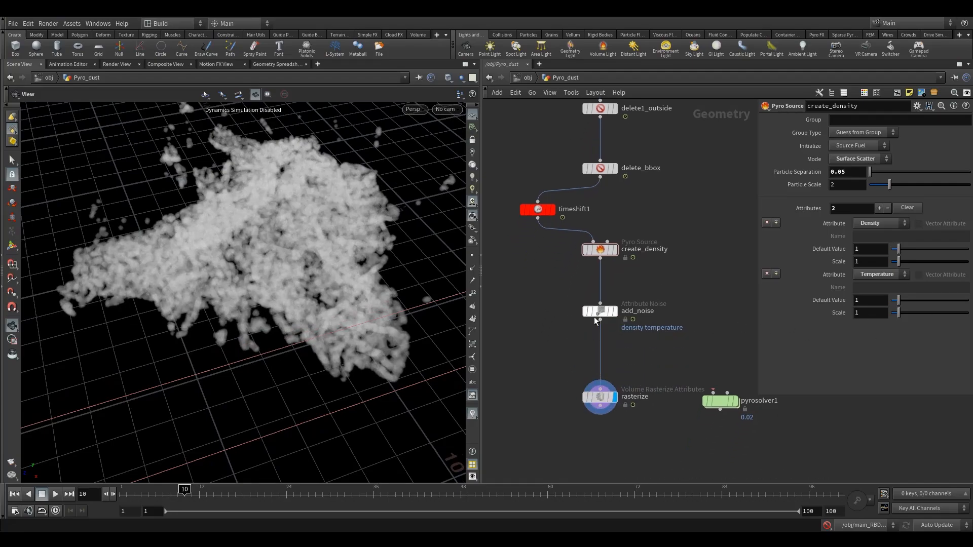
left_click_drag(594, 317, 610, 332)
key("r")
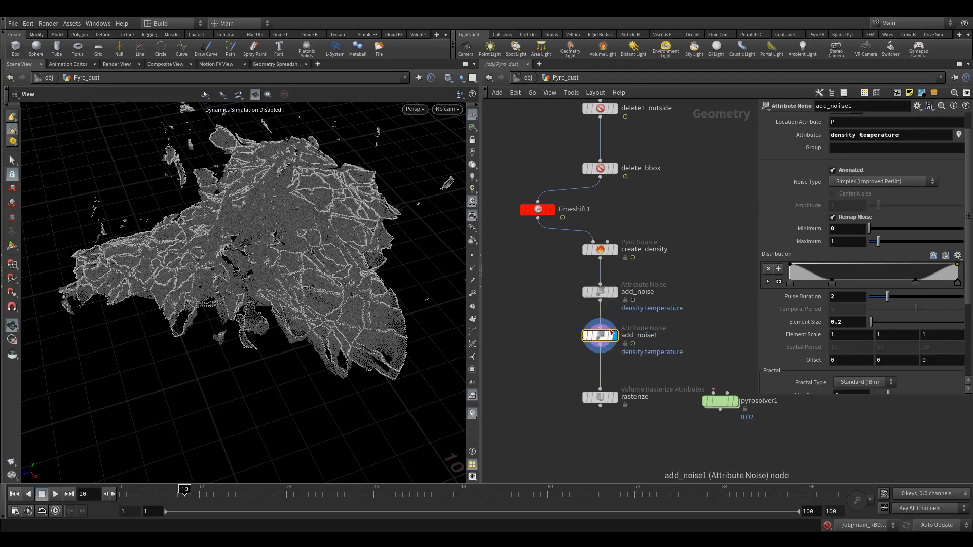
- Rename the two Attribute Noise nodes to add_noise_big and add_noise1_small
left_click(665, 295)
type("_")
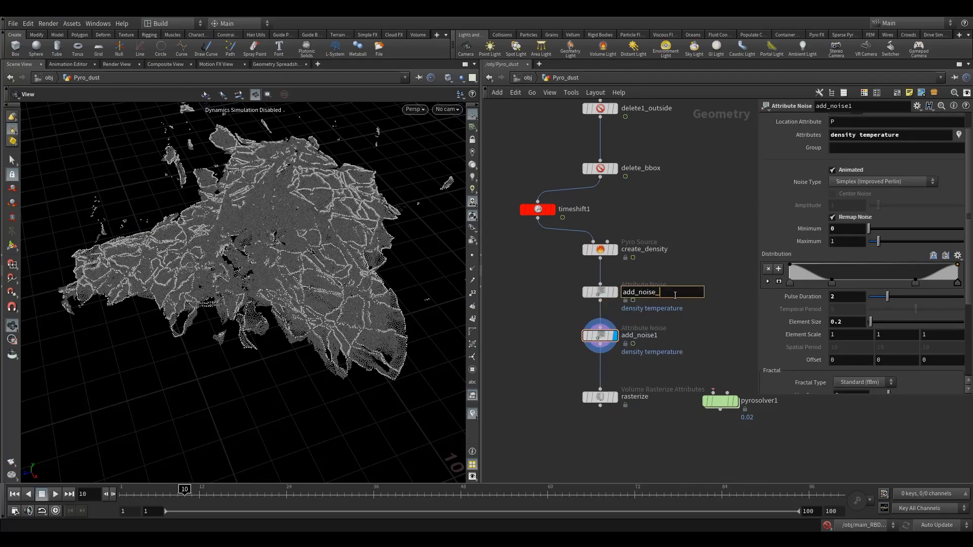
type("big")
left_click(664, 336)
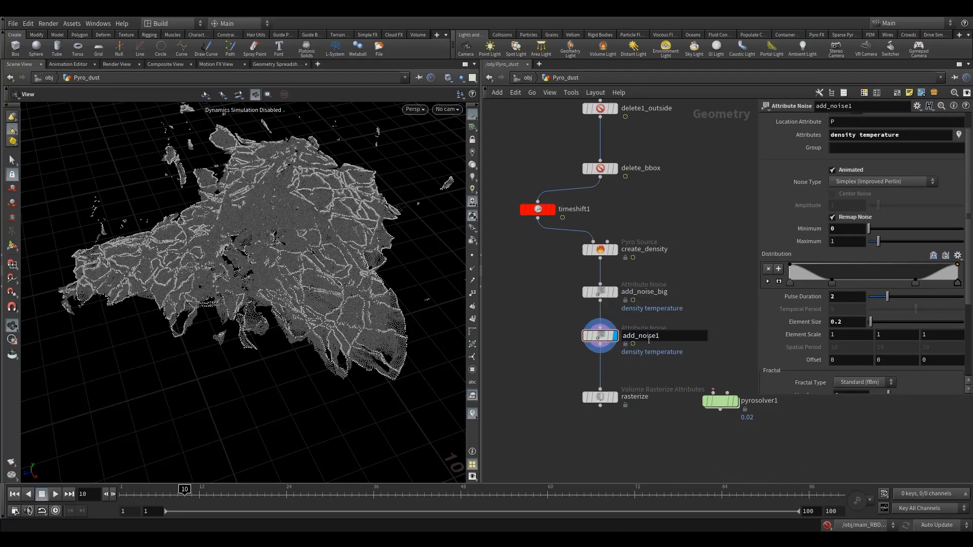
type("_small")
key("Return")
- Set Pulse Duration to .5 on both noise nodes together
left_click(600, 292)
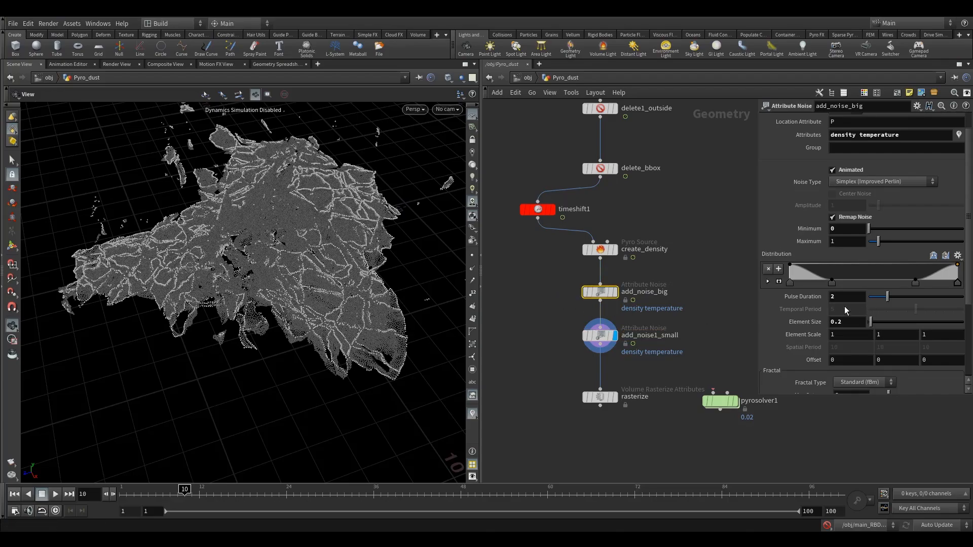
left_click_drag(538, 279, 636, 364)
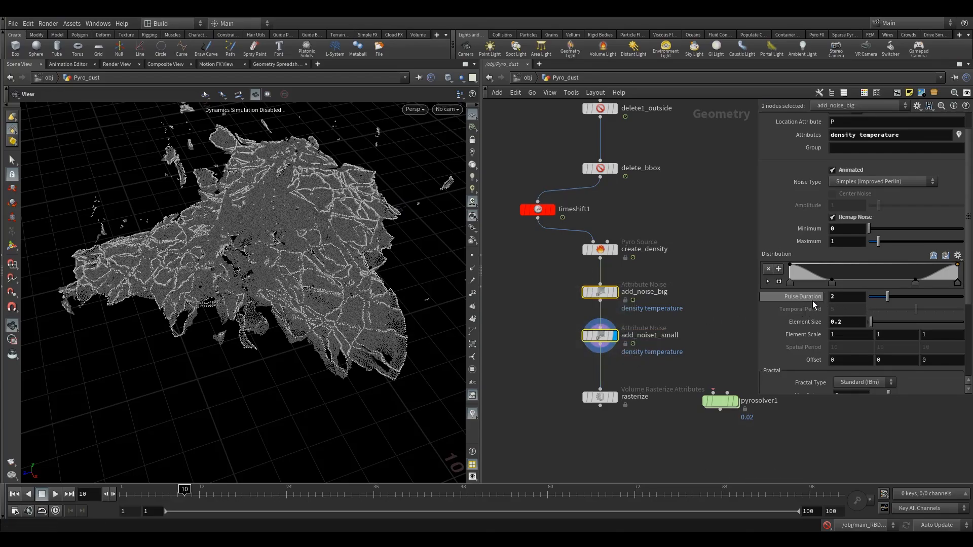
left_click(844, 297)
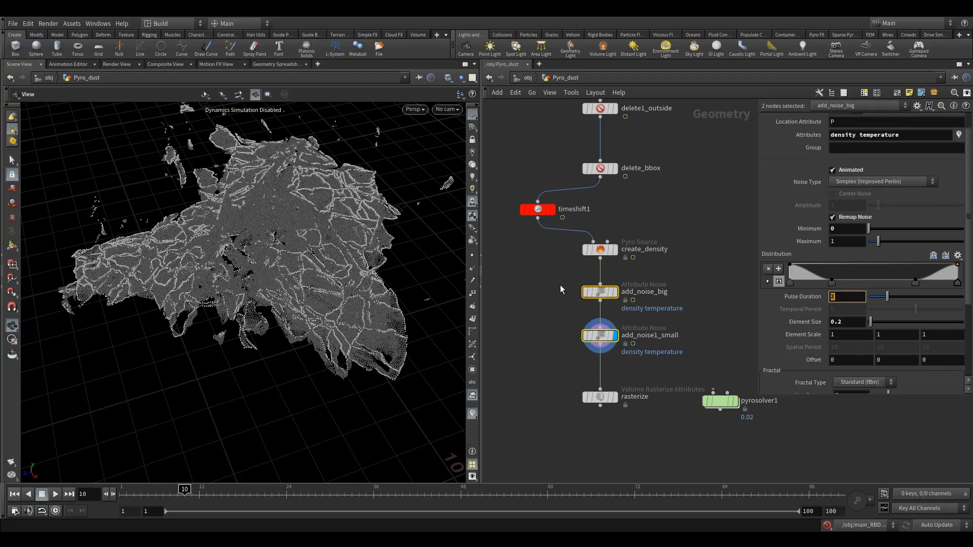
left_click(844, 299)
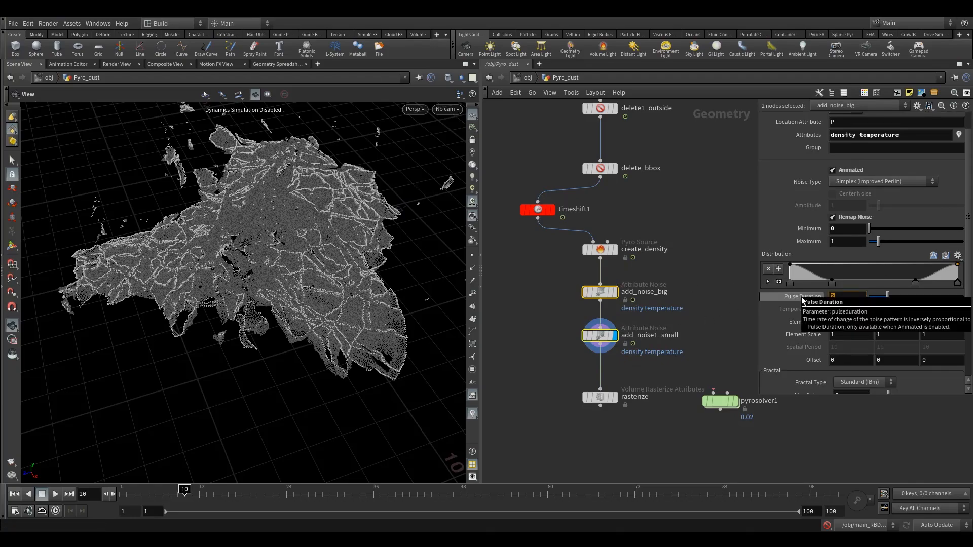
key("BackSpace")
type(".5")
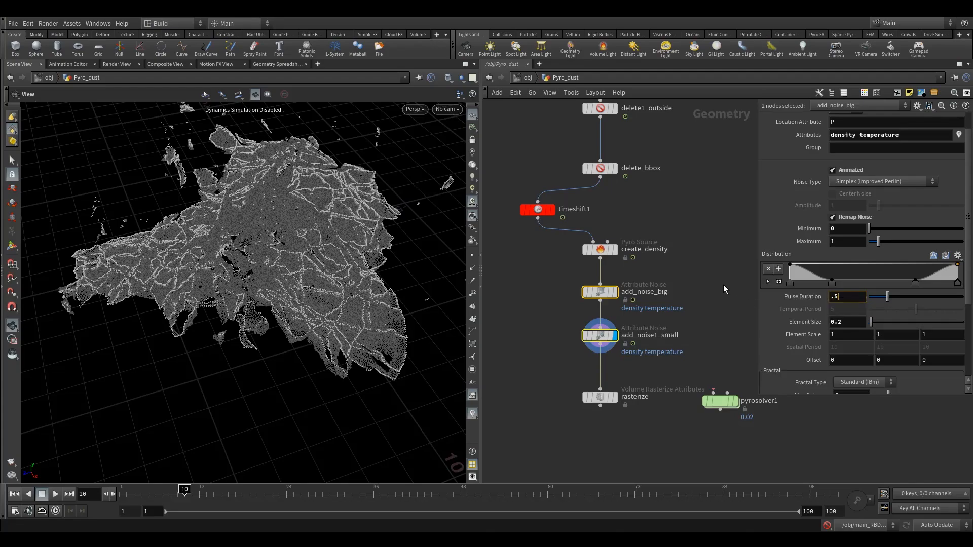
left_click(723, 284)
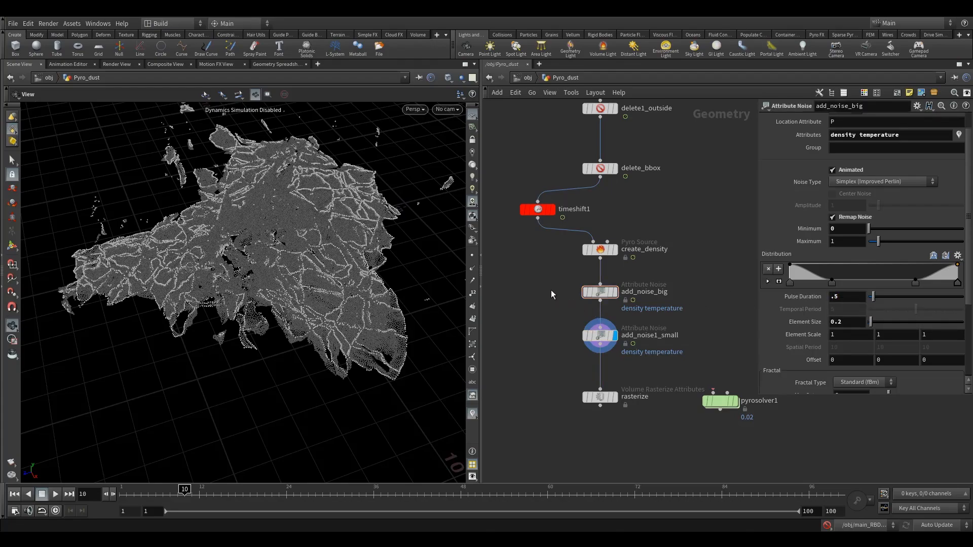
- Set add_noise_big's Element Size to 2 and add_noise1_small's Element Size to 0.1
left_click(596, 336)
left_click(599, 292)
double_click(854, 324)
type("2")
key("Return")
left_click(596, 335)
type("1")
key("Return")
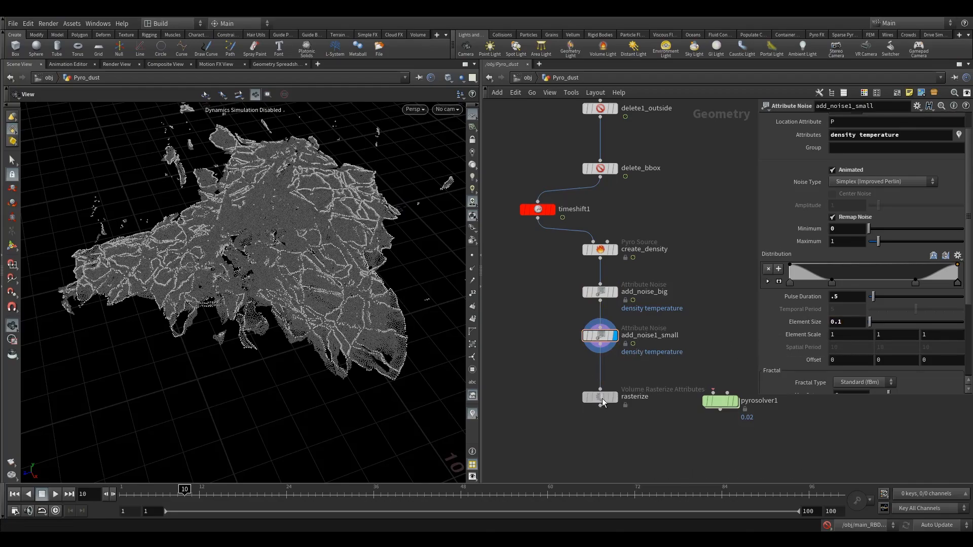
- Delete the channels on rasterize's Voxel Size and set it to 0.05
left_click_drag(602, 399, 602, 383)
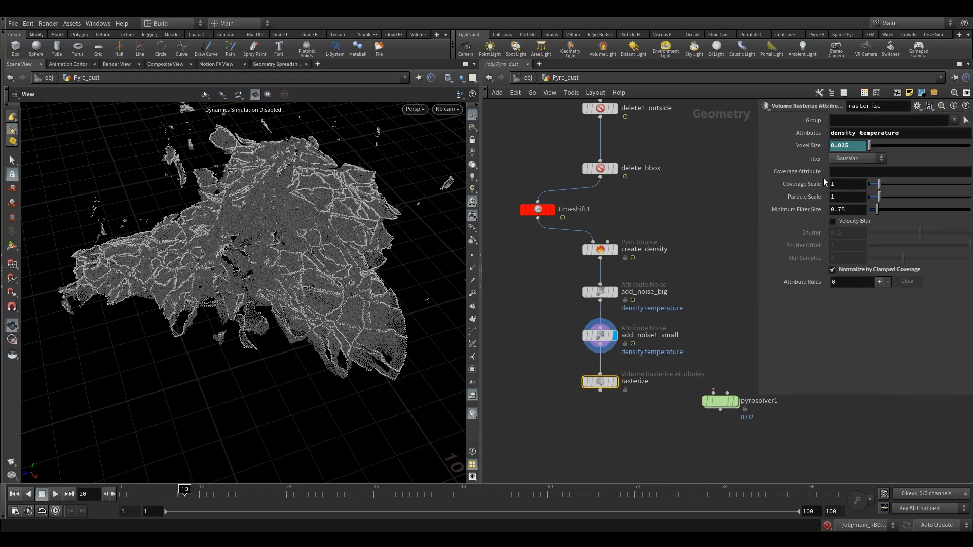
right_click(850, 147)
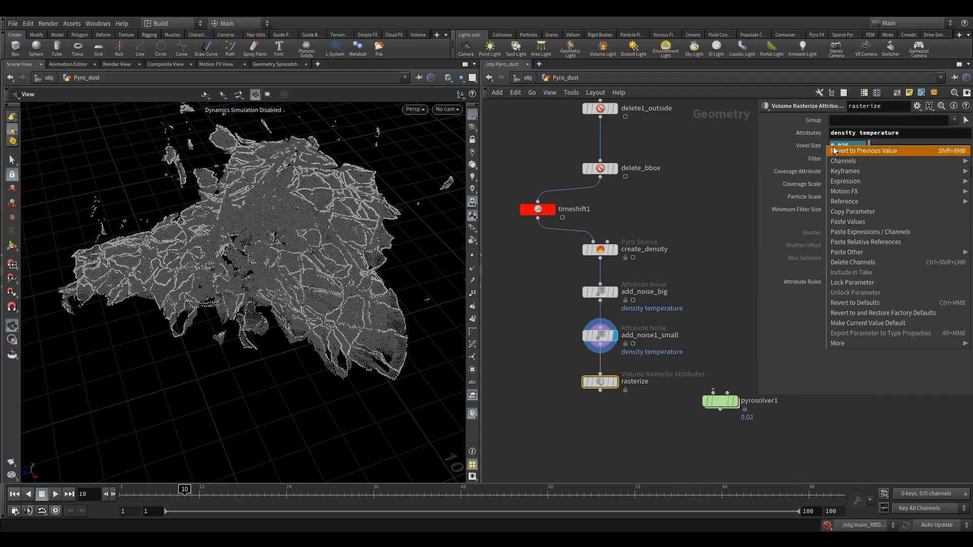
left_click(858, 260)
left_click_drag(842, 145, 851, 146)
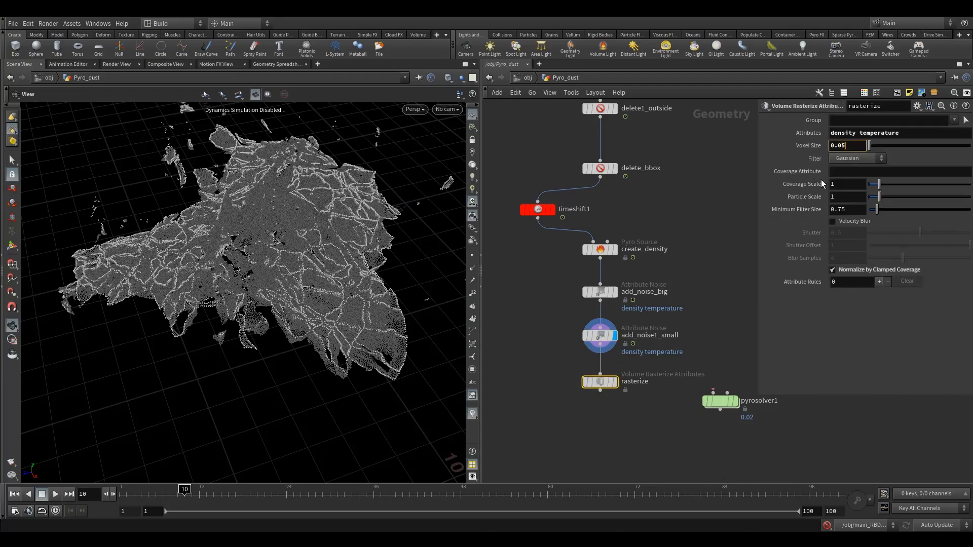
type("5")
key("Return")
- Set rasterize's Particle Scale to 2 and display the rasterized volume in the viewport
middle_click_drag(618, 249, 623, 265)
left_click(622, 265)
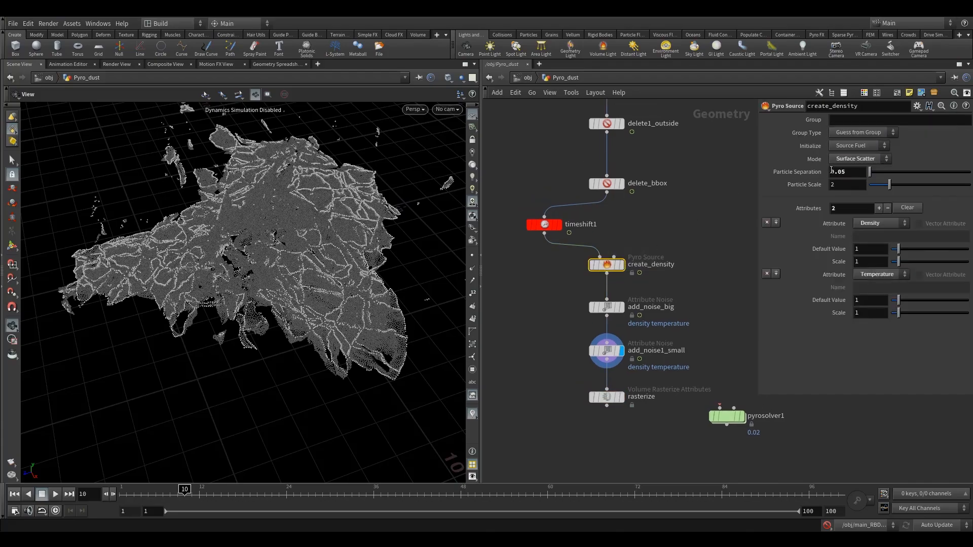
left_click(576, 349)
left_click(595, 397)
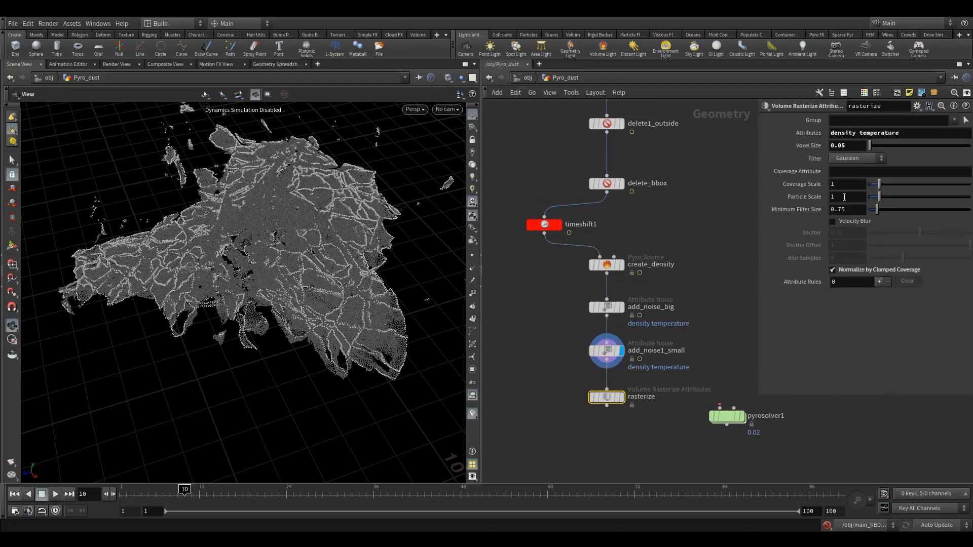
key("BackSpace")
type("2")
key("Return")
left_click(621, 398)
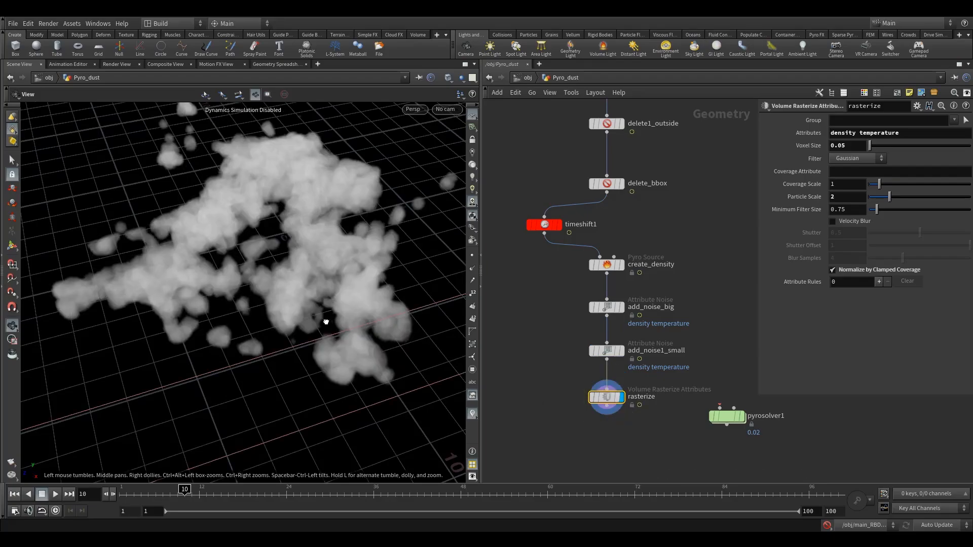
- Toggle bypass on both noise nodes to compare the volume with and without noise
left_click_drag(326, 322, 313, 341)
left_click_drag(564, 299, 637, 362)
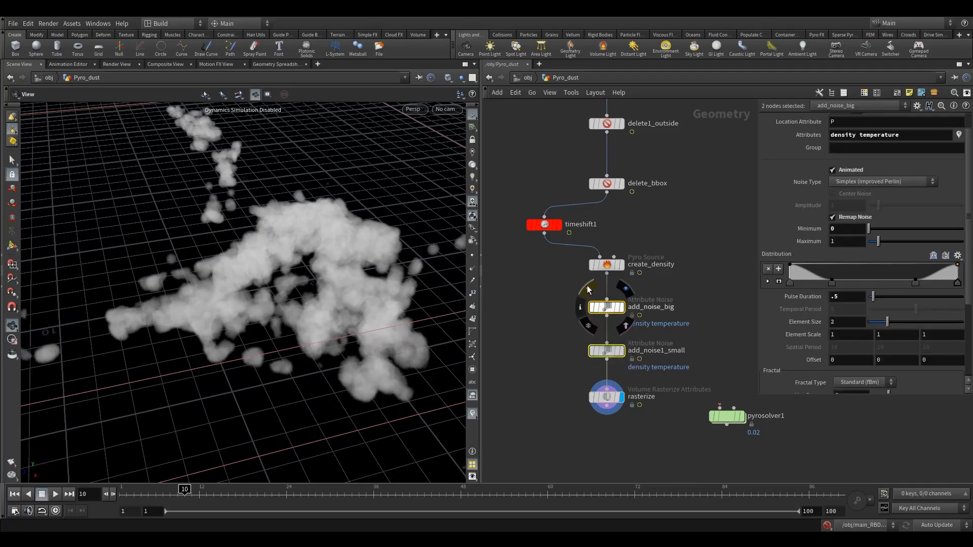
left_click(588, 289)
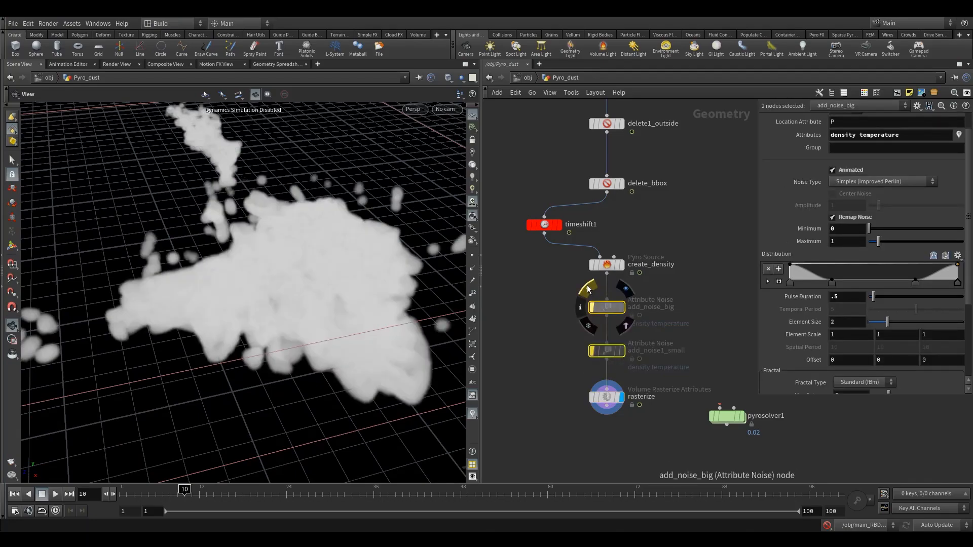
left_click(588, 290)
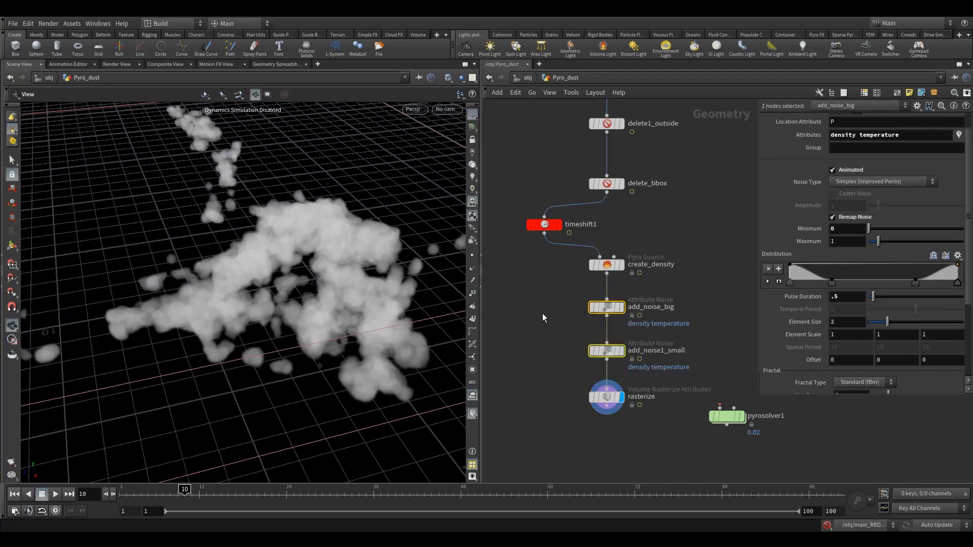
- Play the timeline to preview the rasterized dust source
left_click(541, 224)
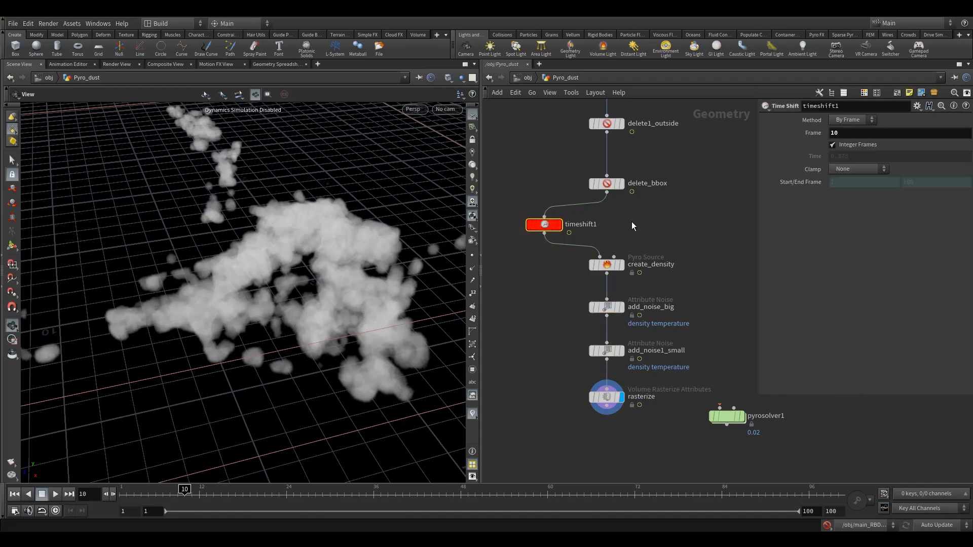
left_click(41, 493)
middle_click_drag(691, 237, 662, 244)
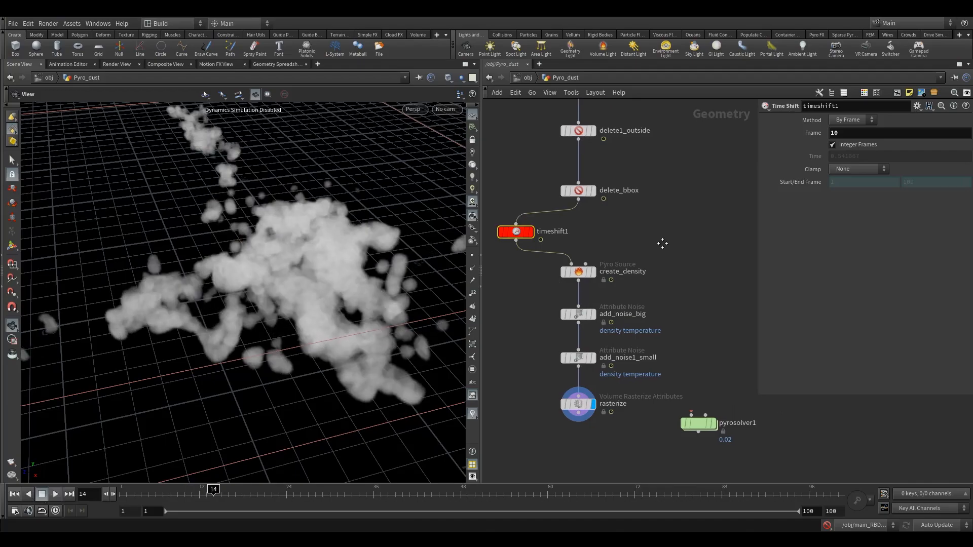
mouse_move(512, 229)
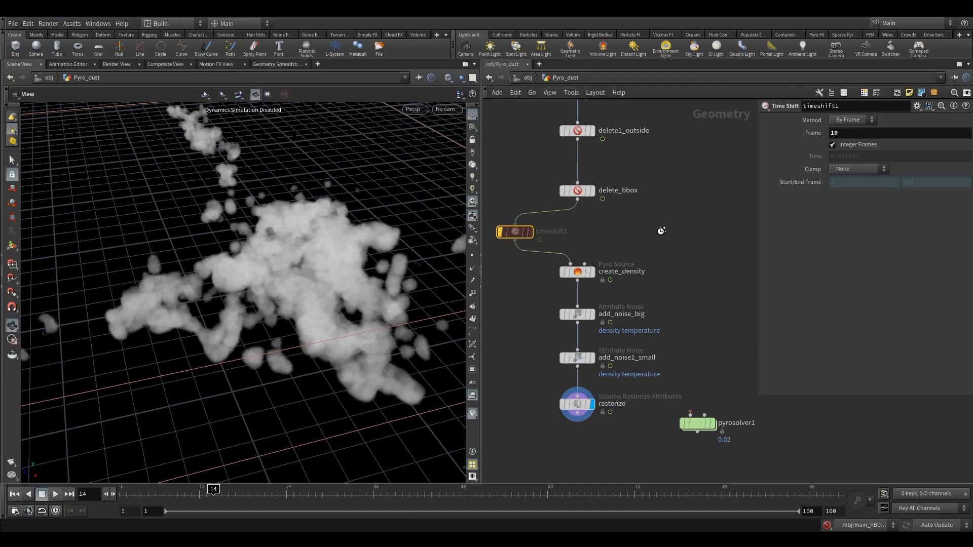
- Display the timeblend1 node's output in the viewport
middle_click_drag(714, 214, 612, 276)
scroll(606, 292, "down", 4)
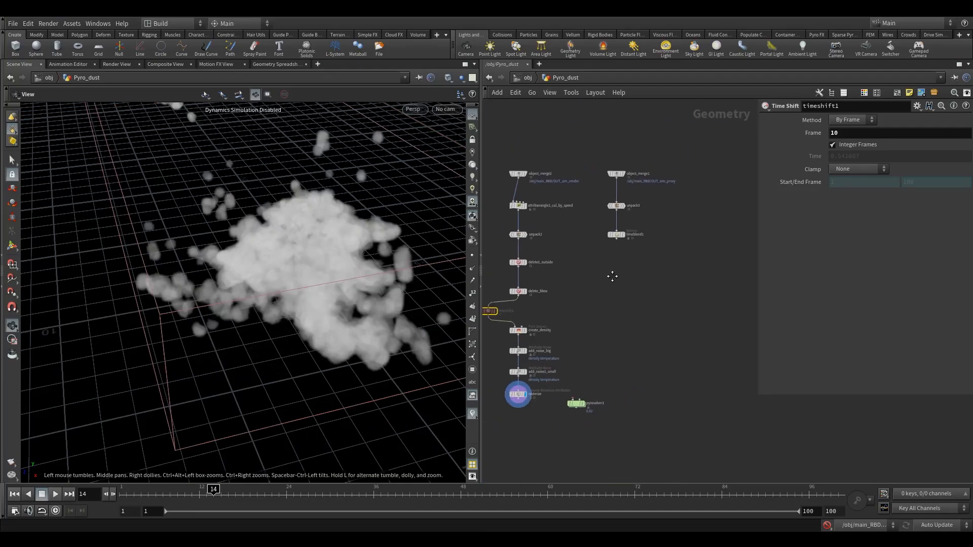
scroll(610, 262, "up", 3)
mouse_move(629, 212)
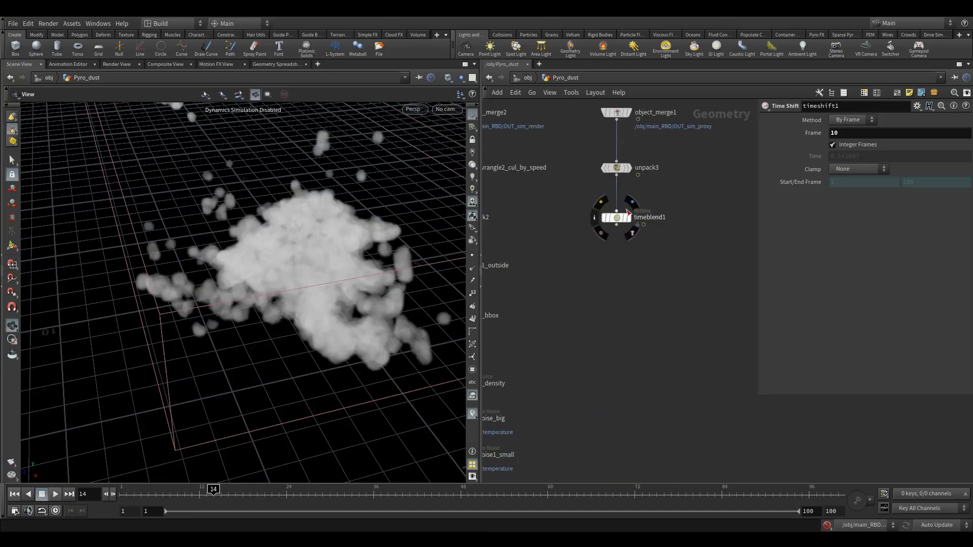
left_click(661, 198)
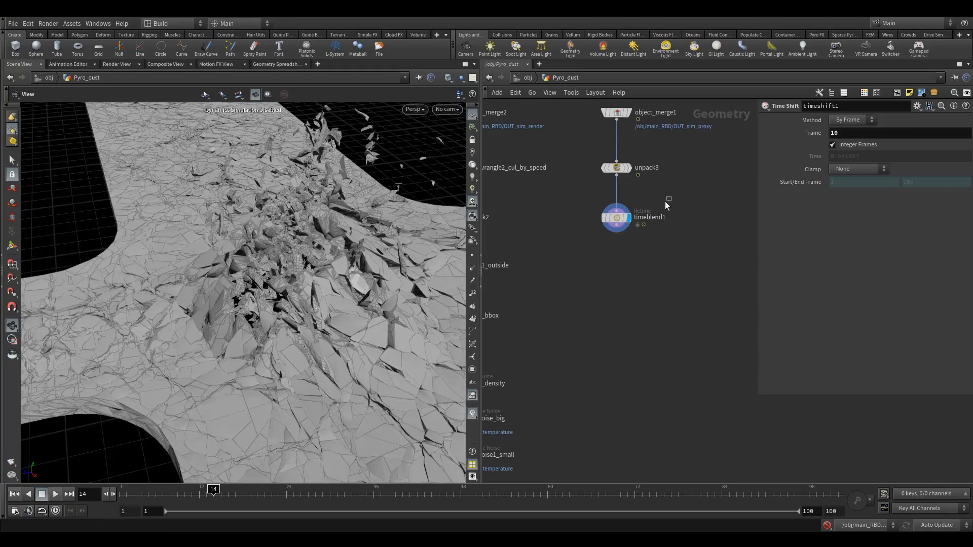
- Add a Collision Source node below timeblend1 and set its velocity Approximation to None
key("Tab")
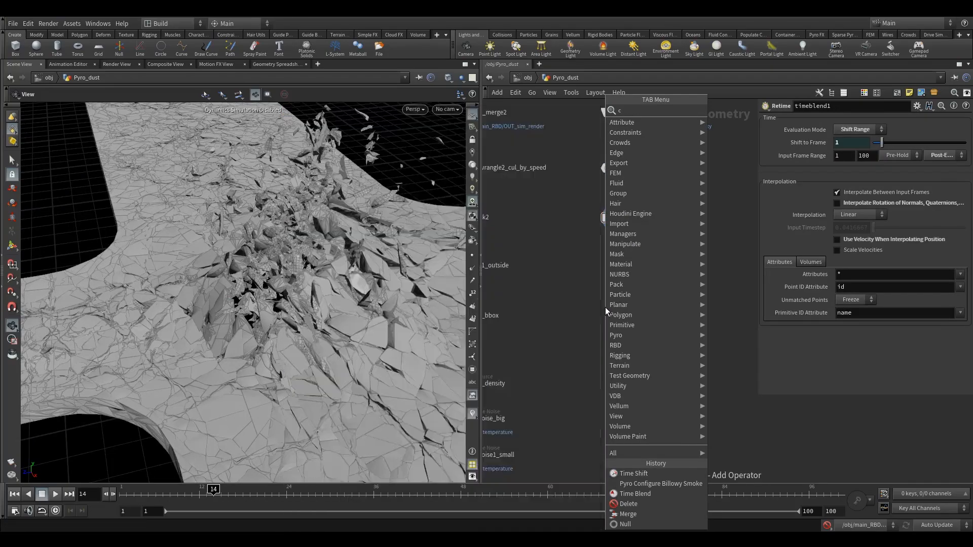
type("coll")
left_click(742, 110)
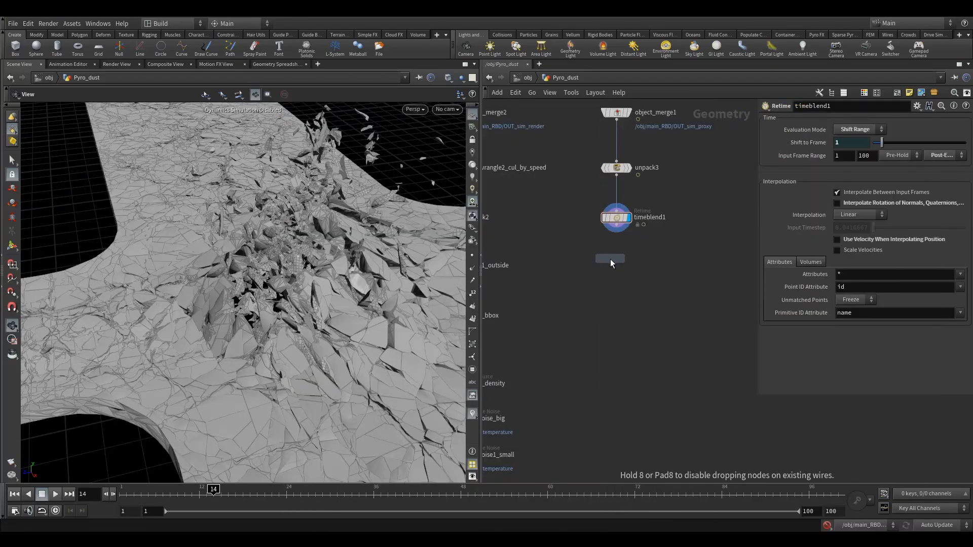
left_click(614, 275)
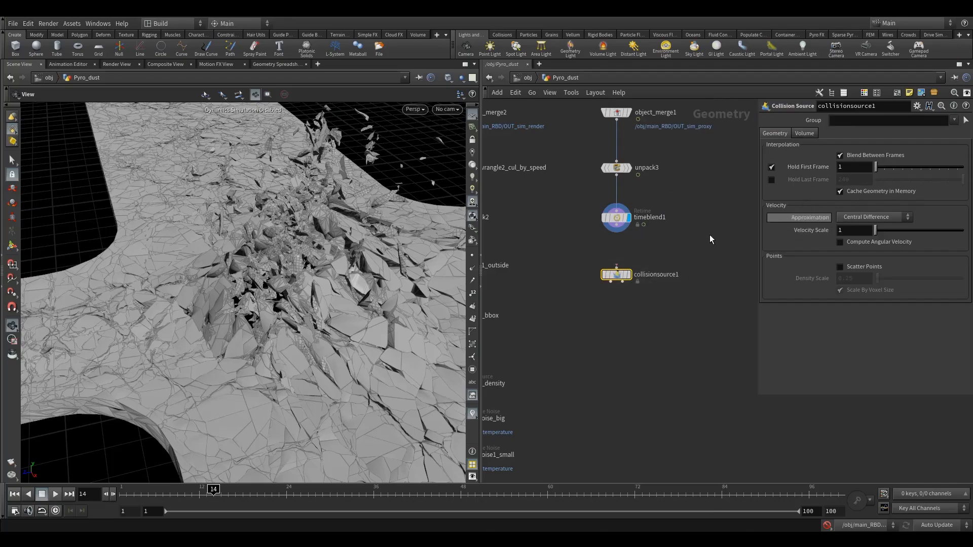
left_click(862, 217)
left_click(872, 226)
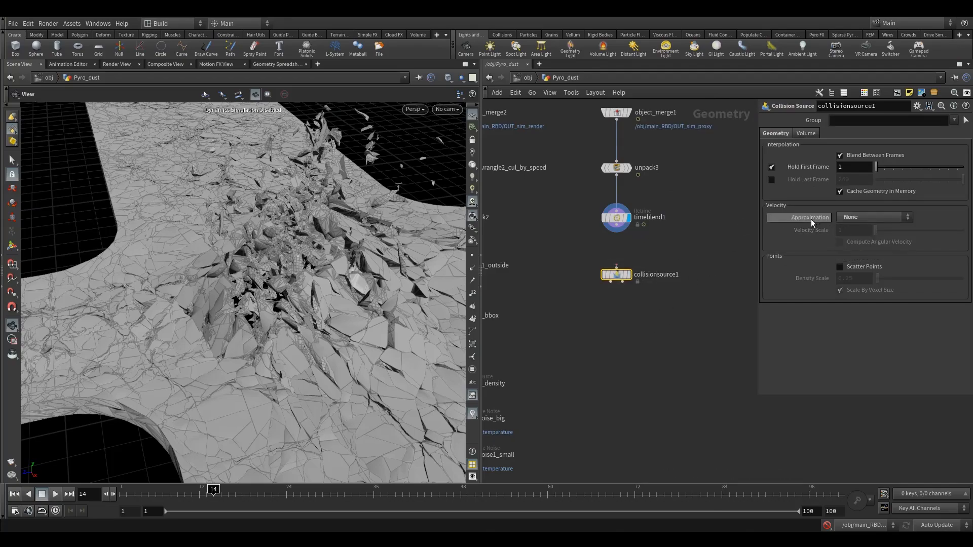
- Set the Collision Source's Voxel Size to 0.05
left_click_drag(576, 203, 663, 245)
left_click_drag(583, 161, 666, 188)
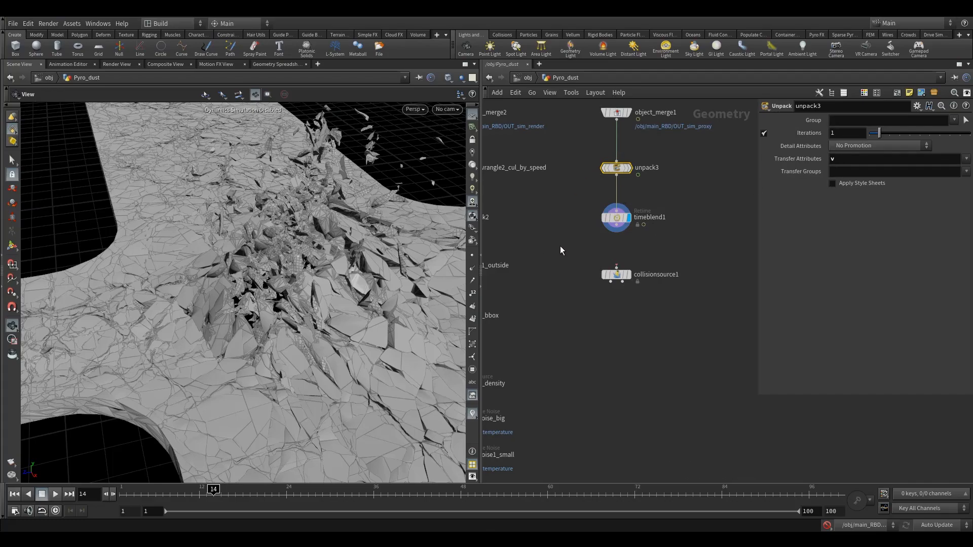
left_click_drag(575, 244, 668, 322)
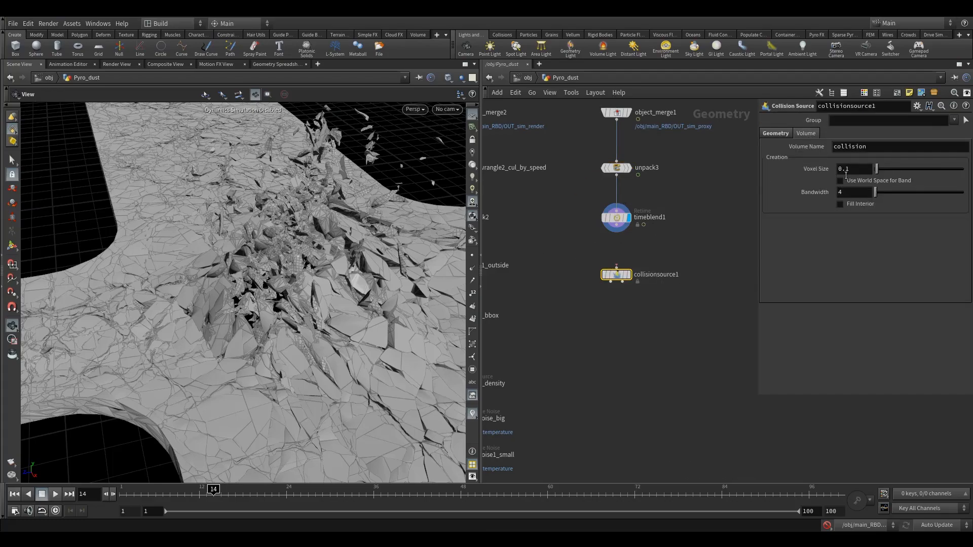
double_click(845, 171)
middle_click_drag(558, 289, 680, 278)
scroll(640, 307, "down", 1)
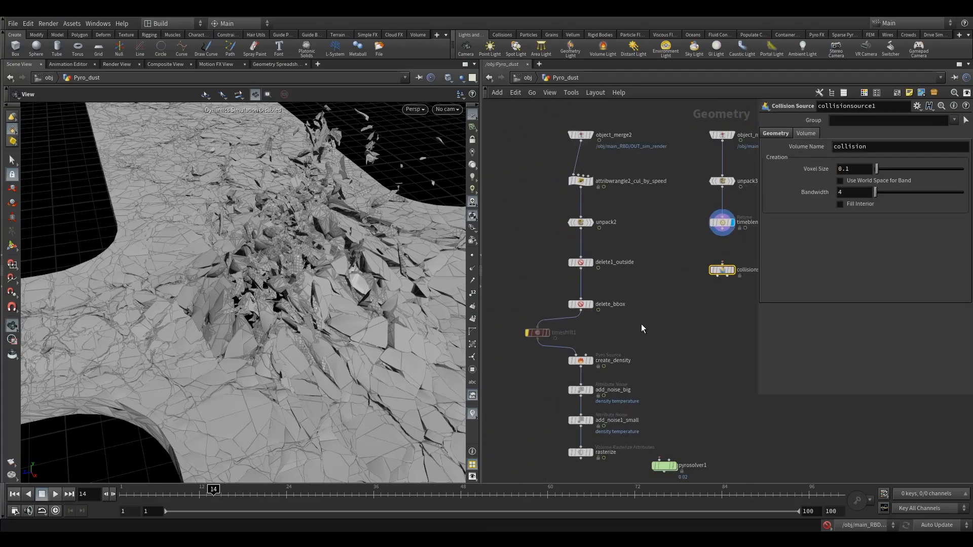
middle_click_drag(640, 324, 629, 271)
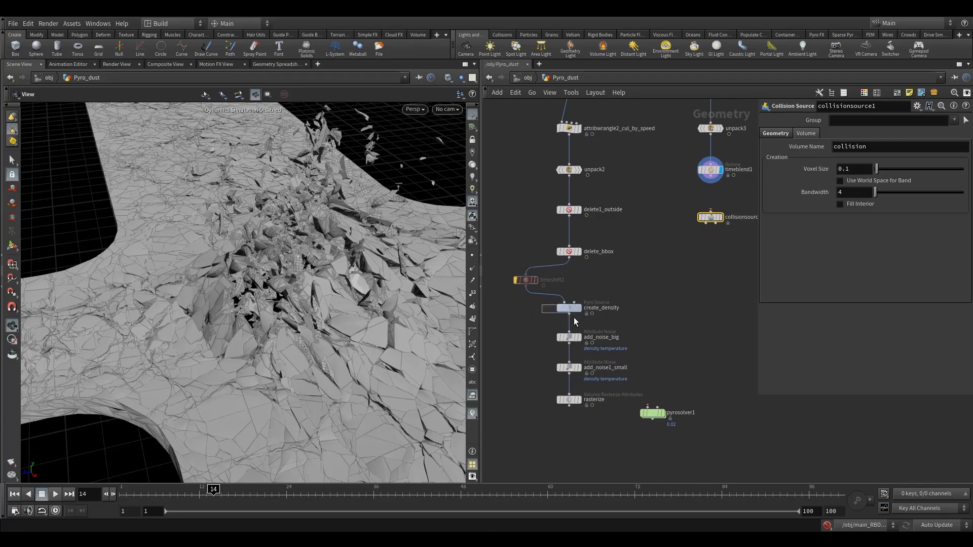
left_click_drag(576, 322, 578, 323)
left_click(710, 217)
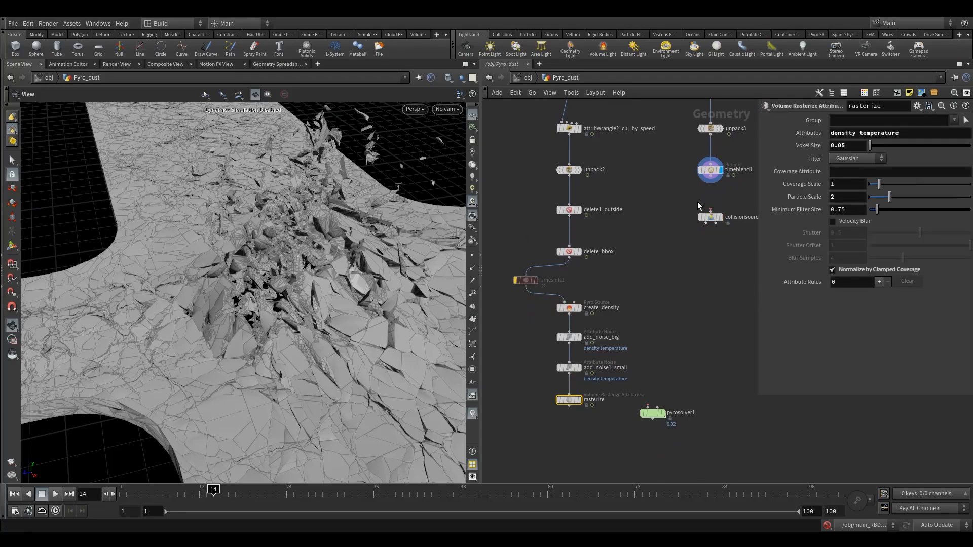
middle_click_drag(694, 229, 625, 245)
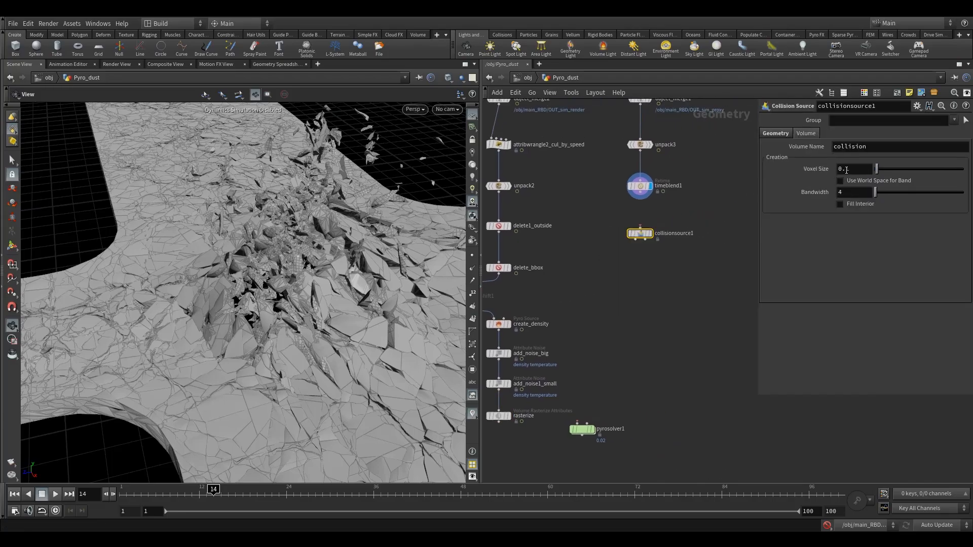
left_click(850, 169)
left_click(710, 211)
middle_click_drag(675, 210, 666, 238)
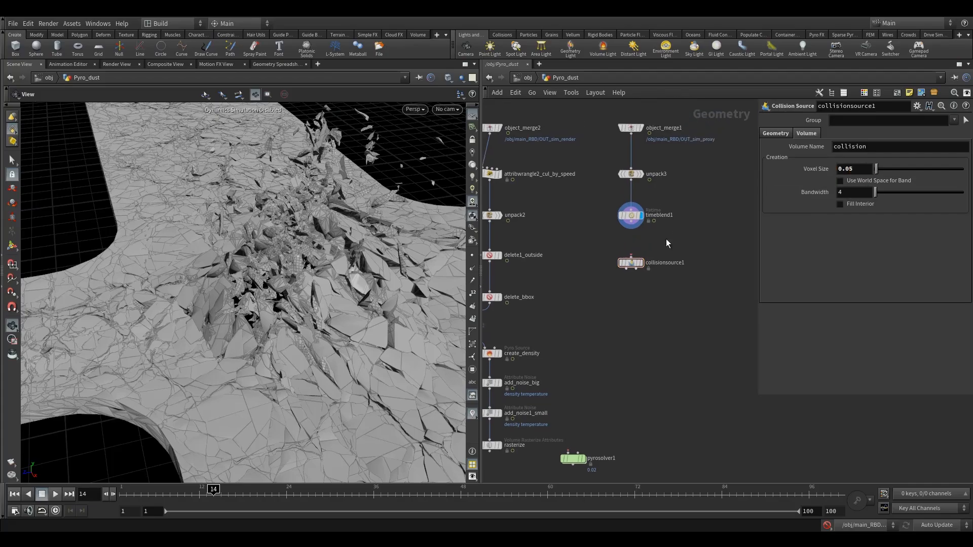
- Inspect the Collision Source node's Geometry parameters
scroll(666, 239, "up", 3)
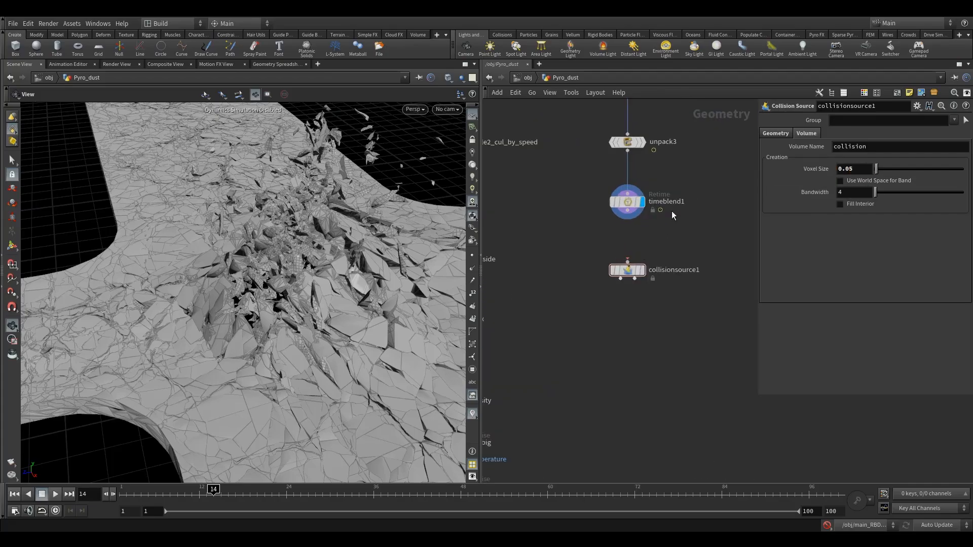
left_click(786, 133)
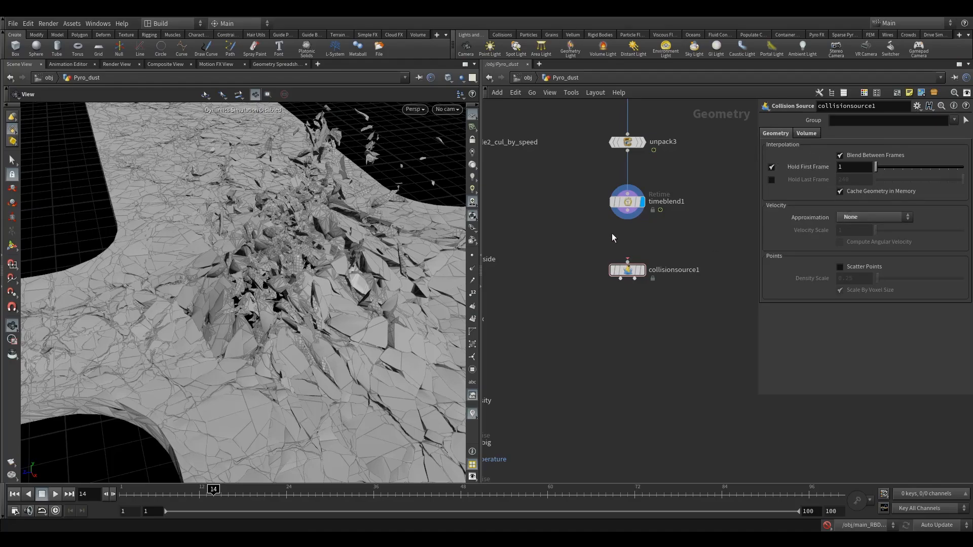
left_click_drag(628, 260, 633, 267)
key("Tab")
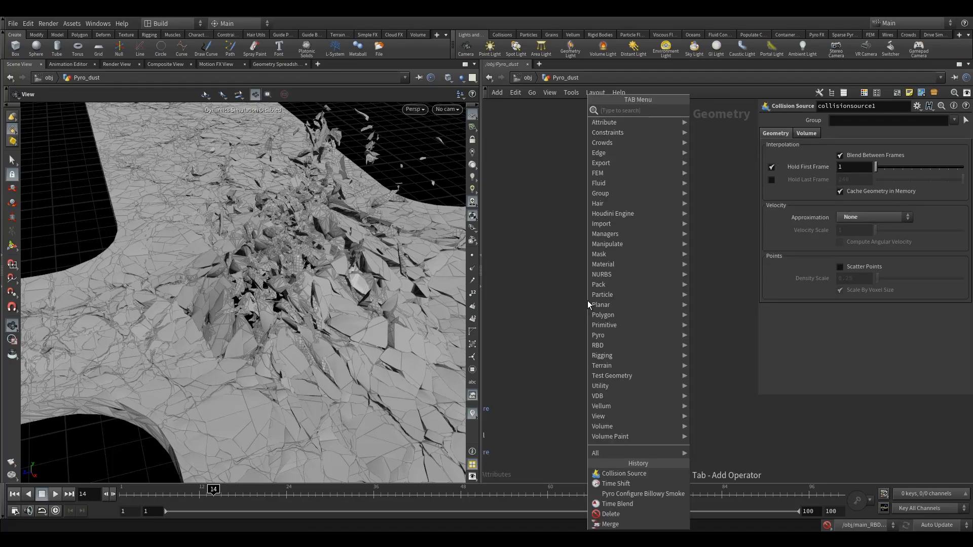
type("m")
key("BackSpace")
key("Escape")
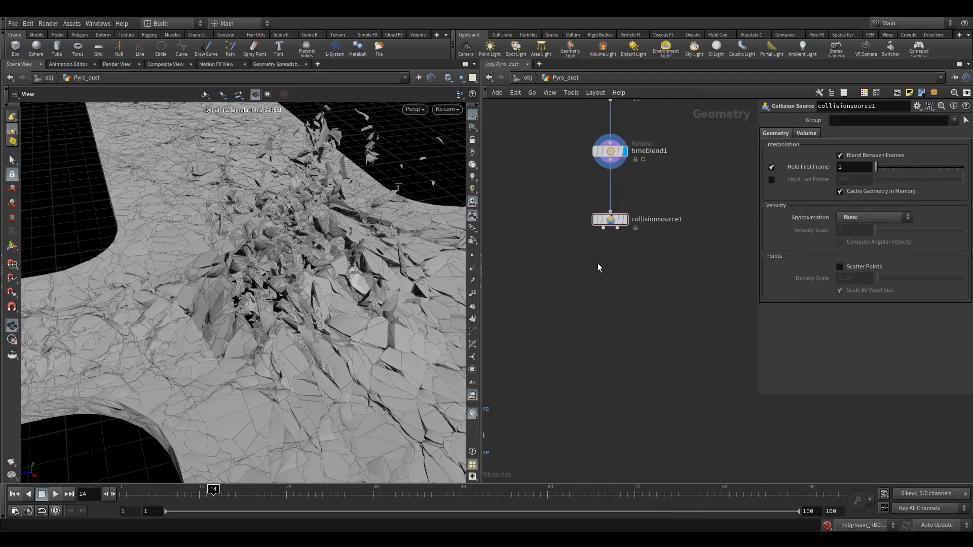
- Add a Merge node below collisionsource1
key("Tab")
type("merge")
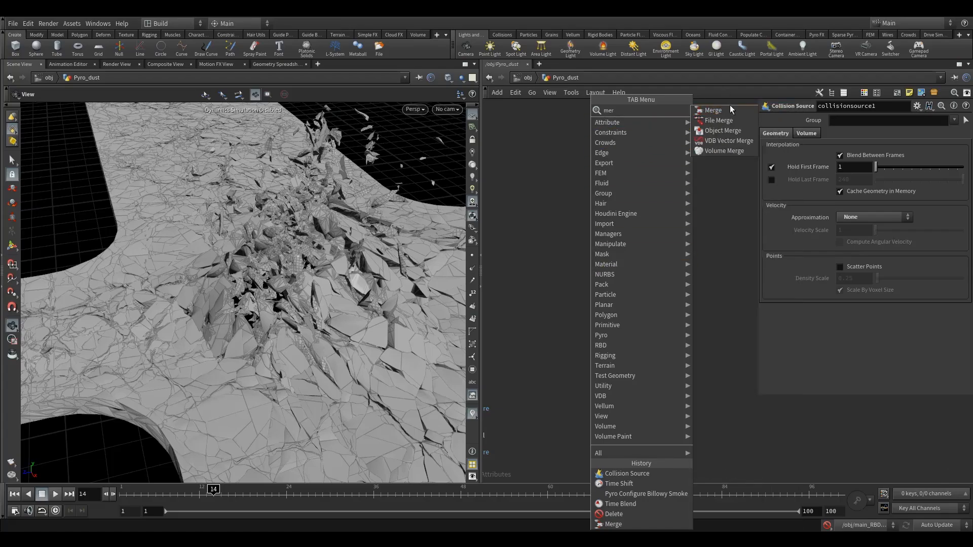
left_click(709, 105)
left_click(610, 280)
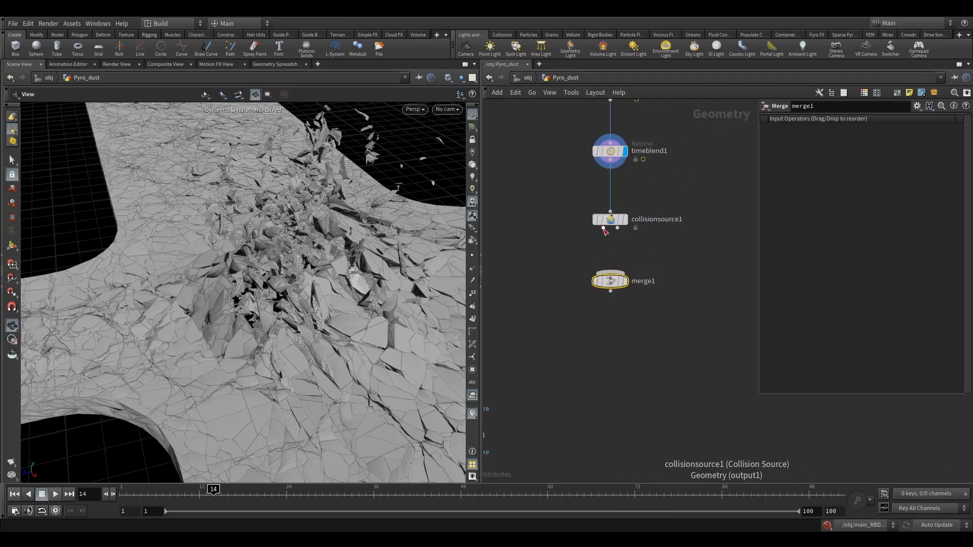
- Wire both outputs of collisionsource1 into merge1
left_click_drag(603, 229, 610, 272)
left_click(631, 262)
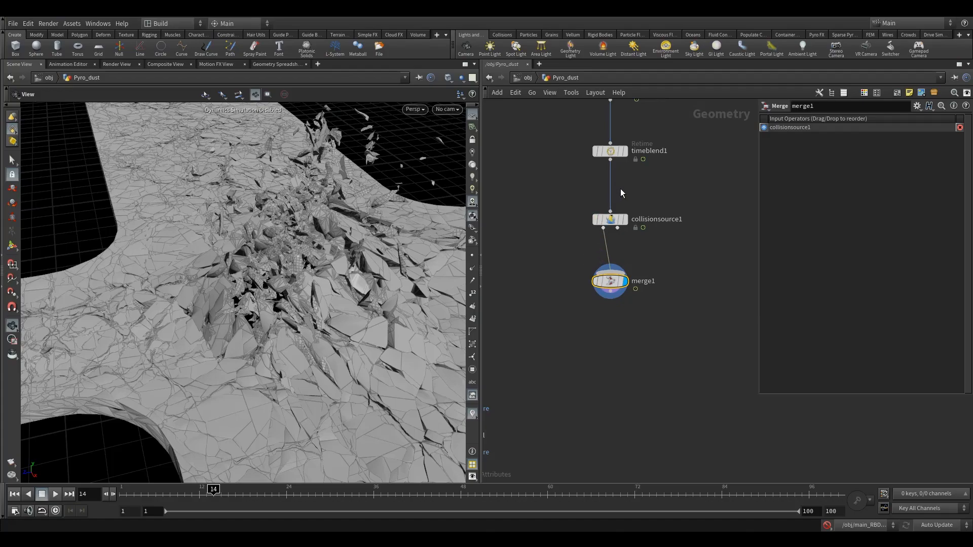
left_click_drag(614, 294, 615, 318)
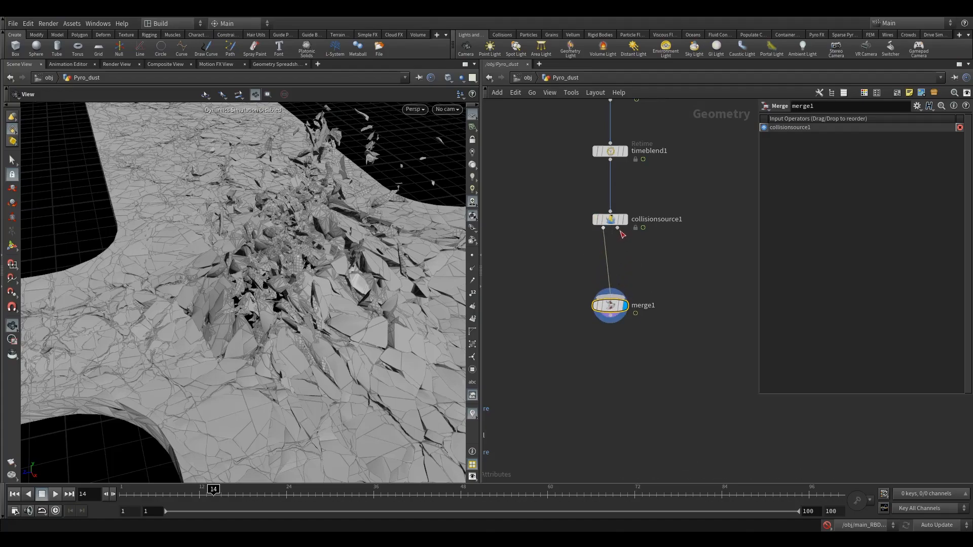
left_click_drag(618, 228, 642, 270)
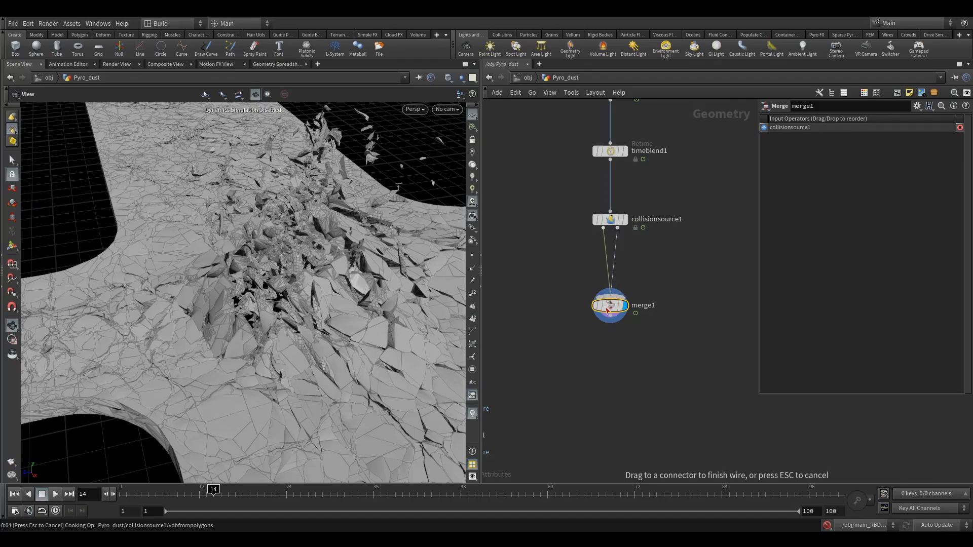
- Connect merge1's output into an input of pyrosolver1
left_click_drag(608, 310, 607, 289)
scroll(595, 319, "down", 3)
middle_click_drag(596, 332, 651, 249)
scroll(618, 254, "up", 2)
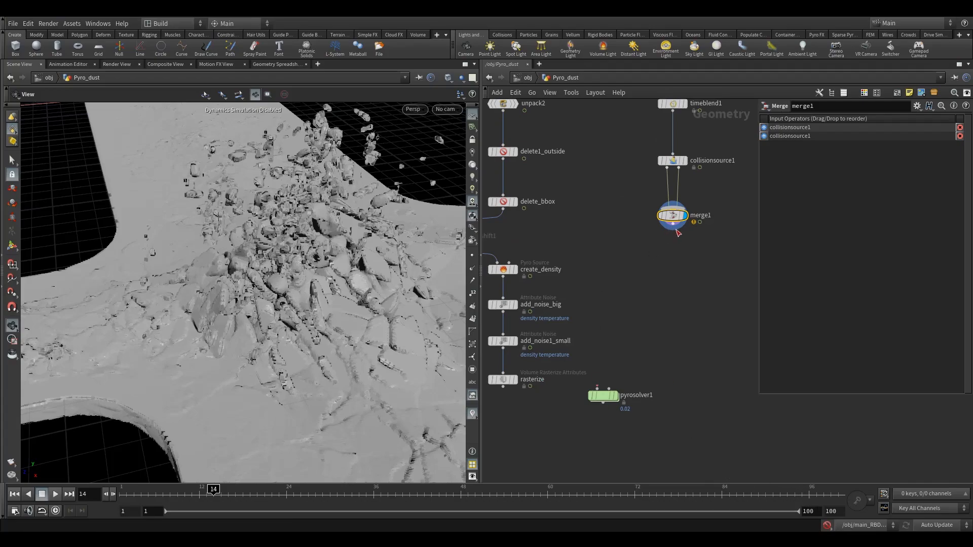
left_click_drag(674, 226, 609, 388)
- Connect the rasterize node's output into pyrosolver1's first input and move the solver lower
middle_click_drag(595, 359, 608, 262)
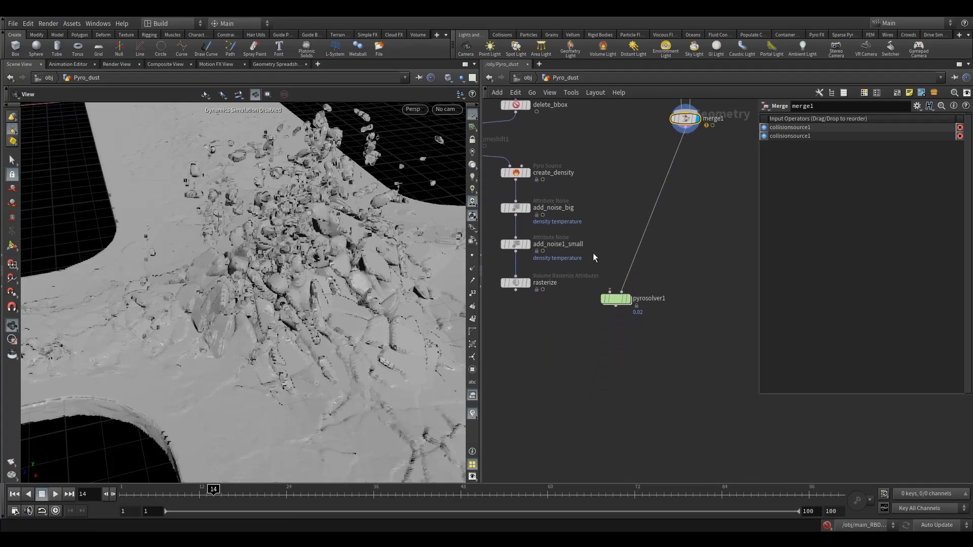
left_click(515, 292)
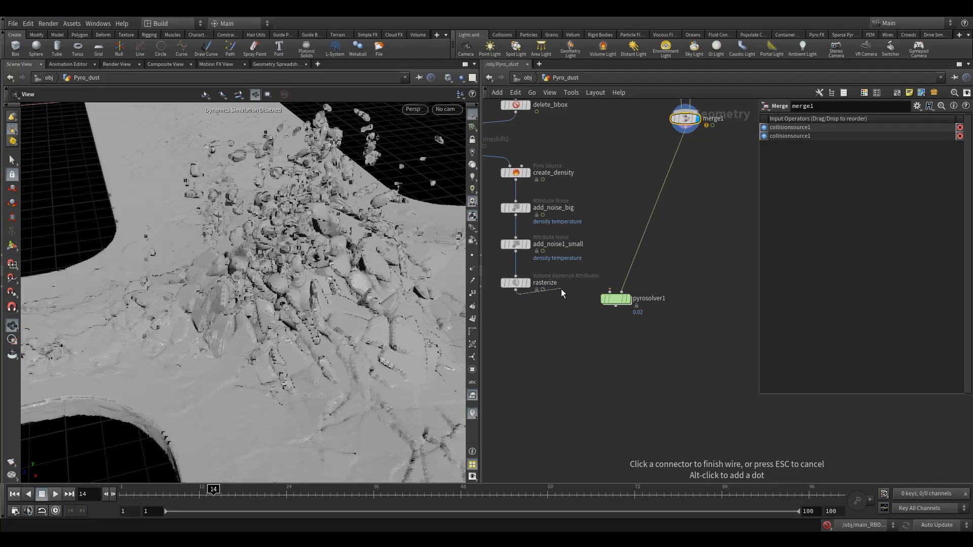
left_click(608, 294)
left_click_drag(608, 300, 609, 354)
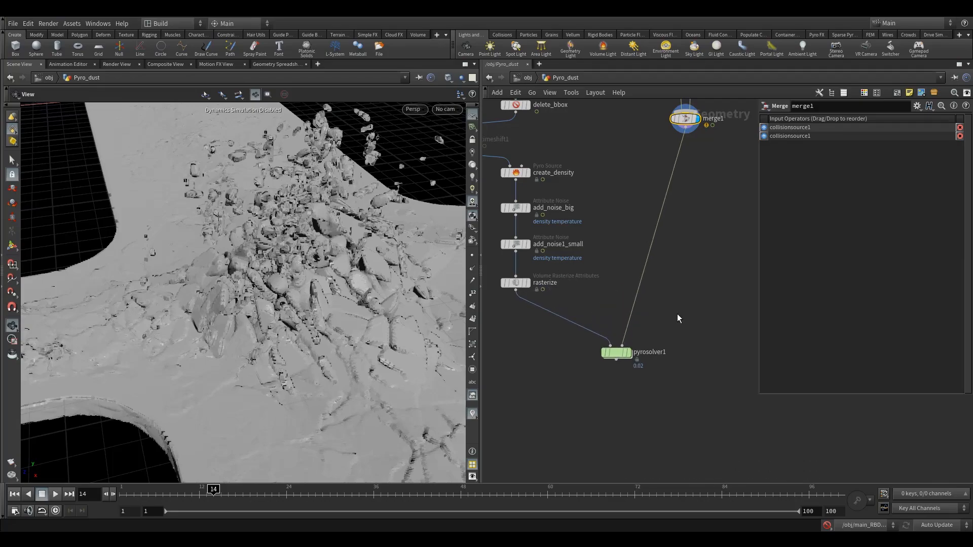